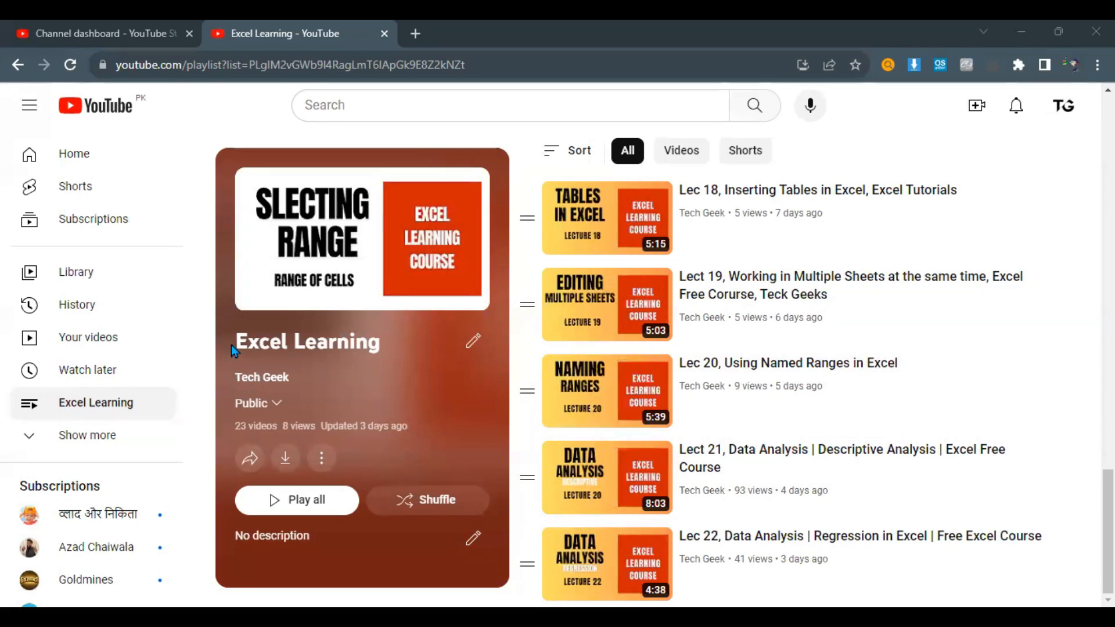
Step: Look through the lecture list of the Excel Learning playlist on YouTube
left_click_drag(382, 353, 236, 344)
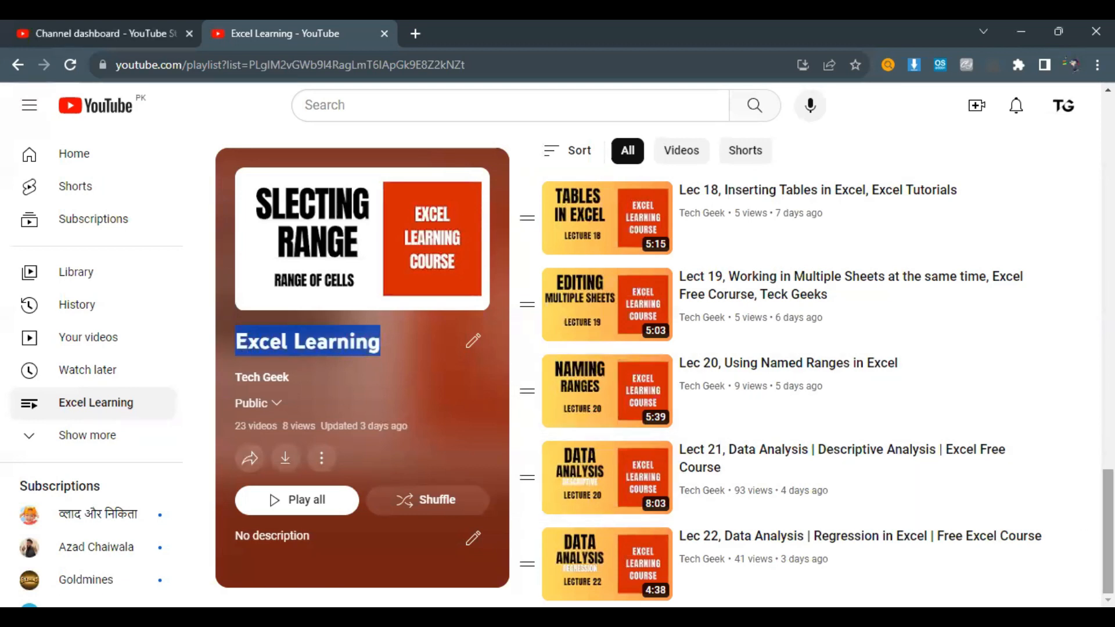
scroll(866, 511, "up", 10)
scroll(866, 511, "down", 7)
scroll(865, 514, "down", 1)
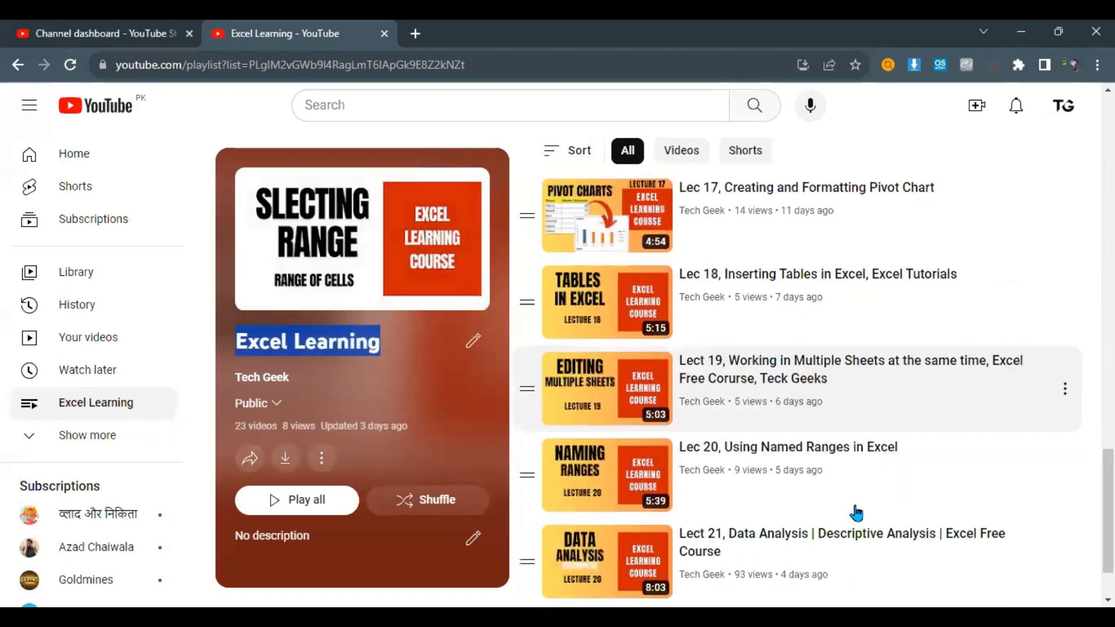
scroll(856, 514, "down", 1)
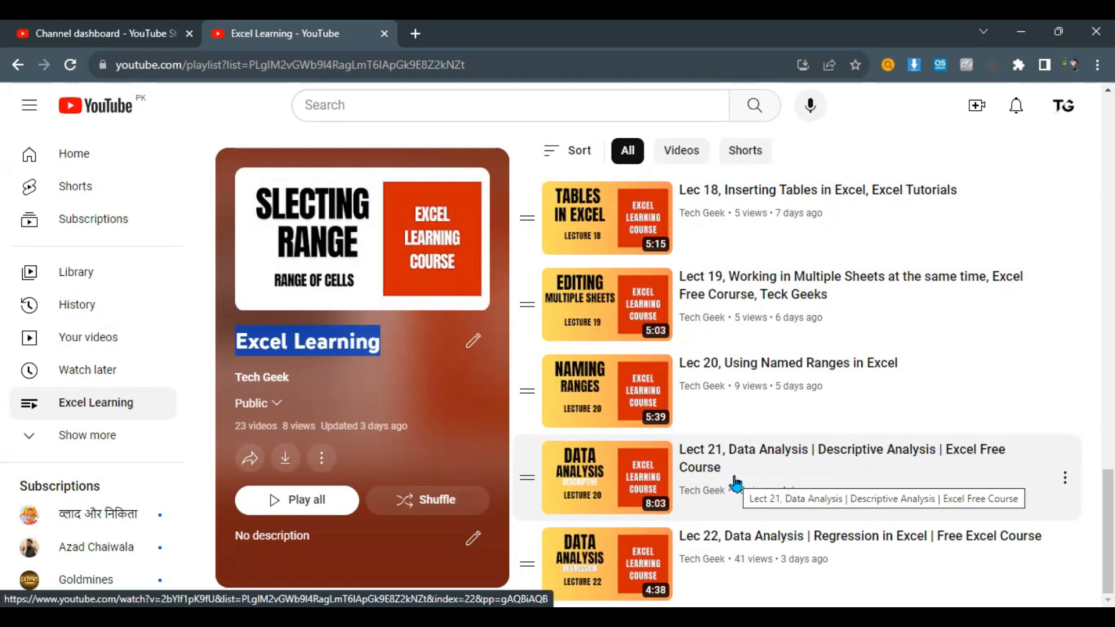
scroll(737, 484, "up", 10)
scroll(736, 484, "down", 10)
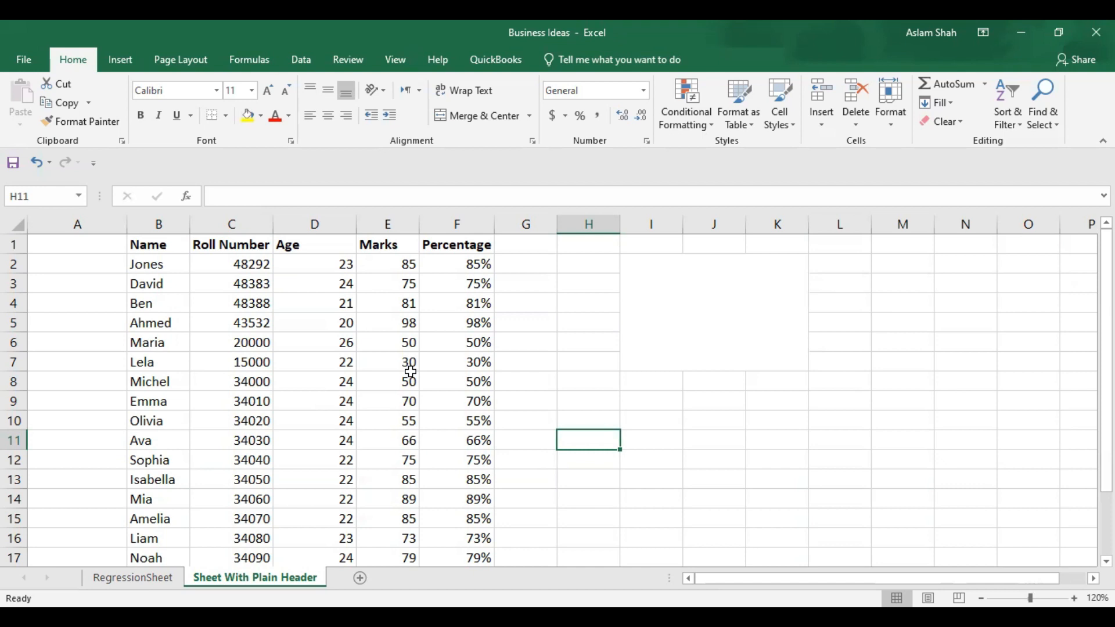
Step: Switch to the Business Ideas workbook in Excel and insert a histogram chart from the whole Percentage column
left_click(465, 224)
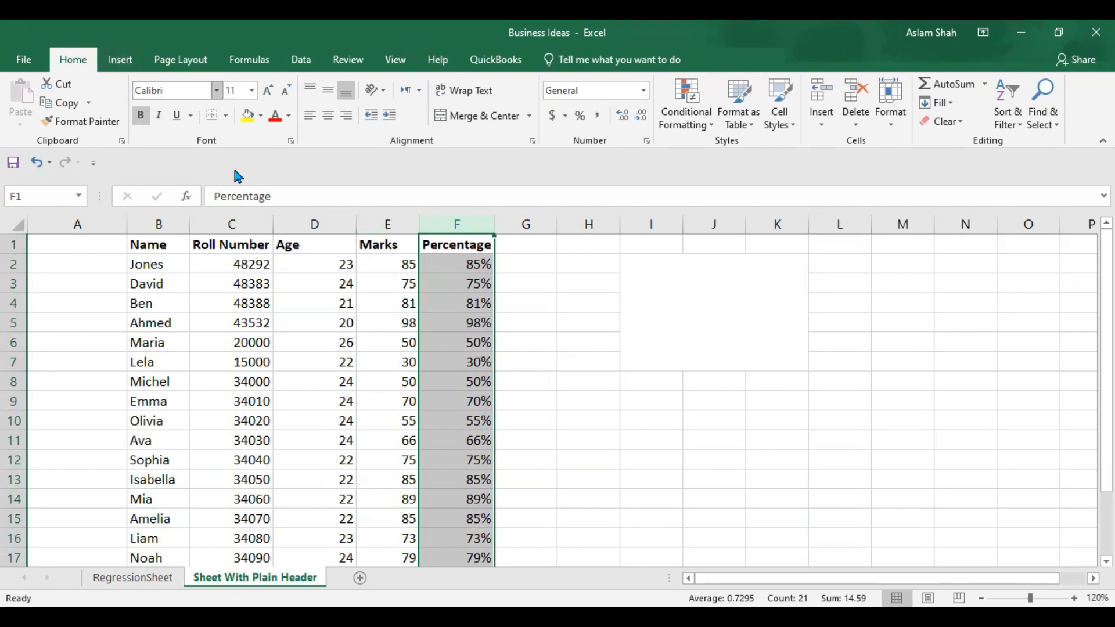
left_click(122, 64)
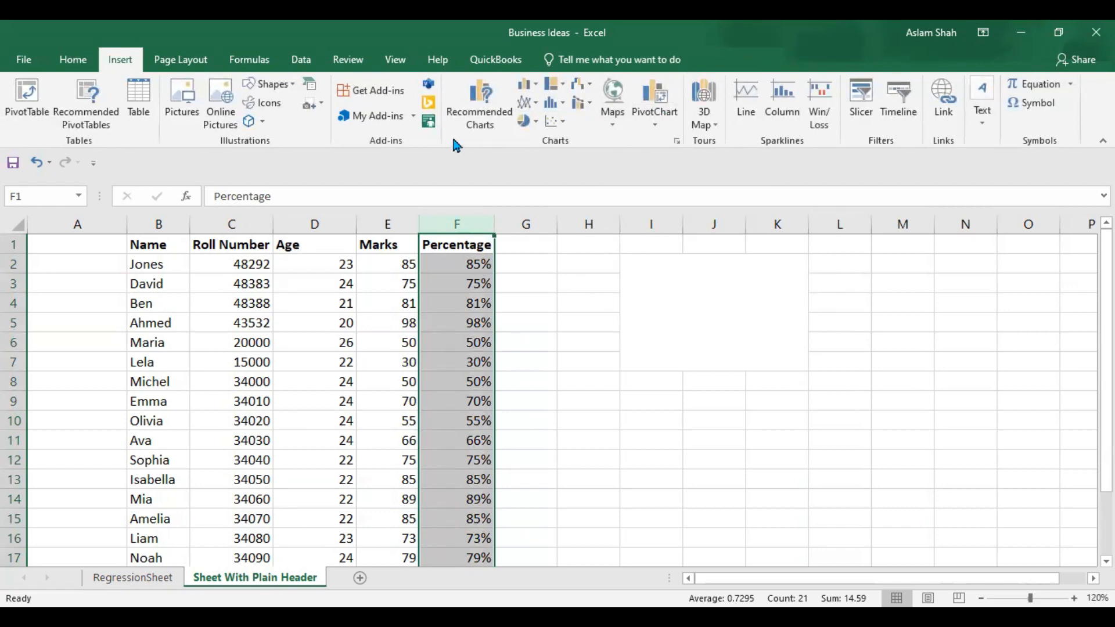
left_click(482, 101)
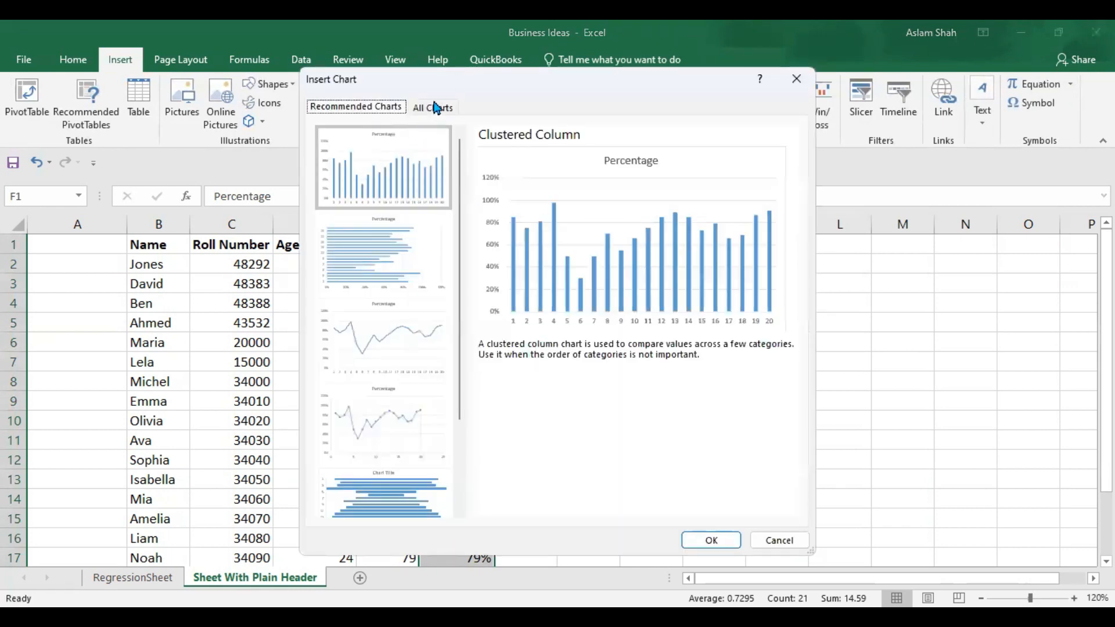
left_click(433, 108)
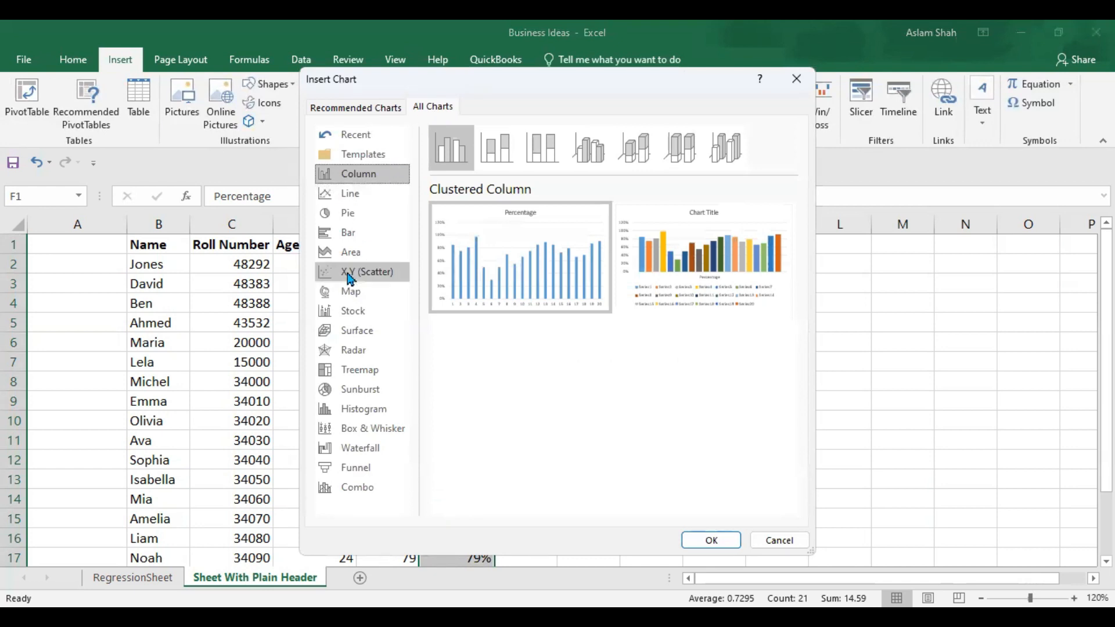
left_click(382, 417)
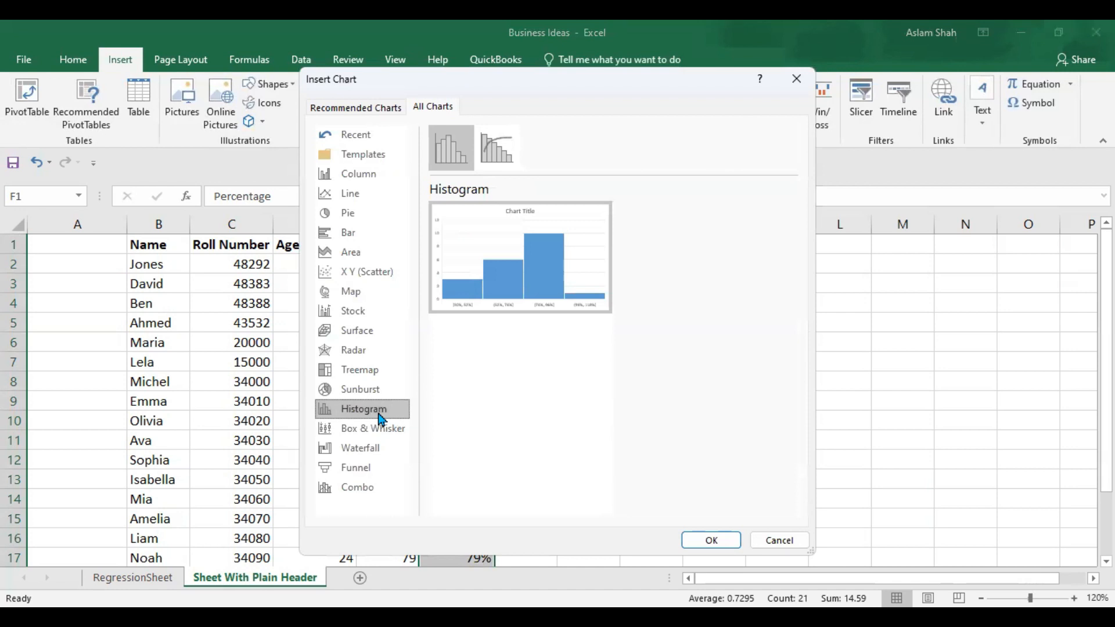
left_click(708, 540)
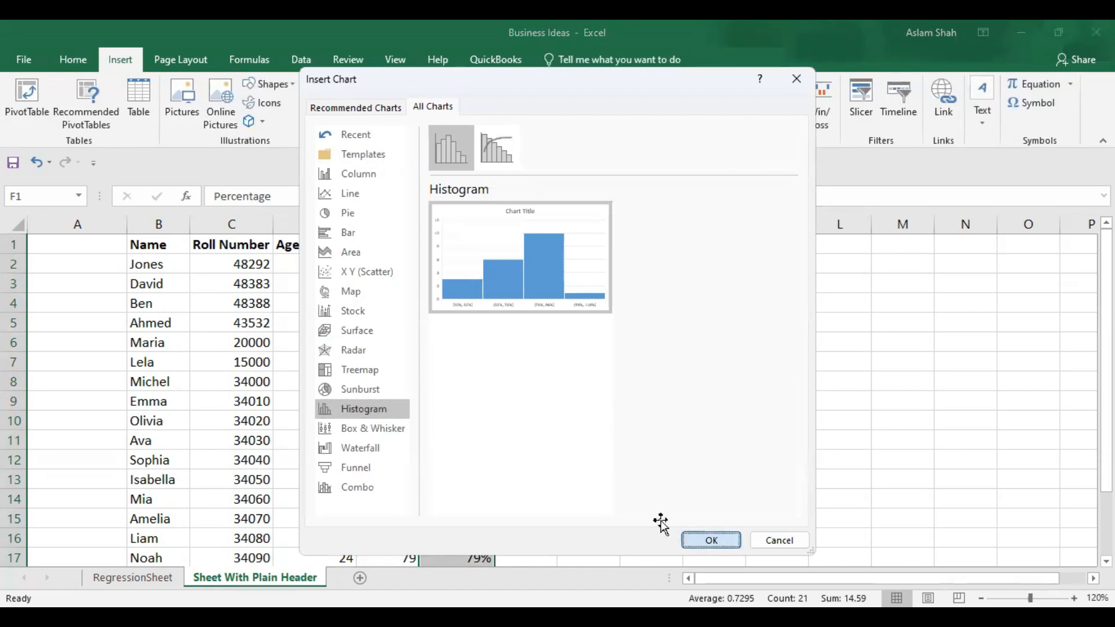
Step: Place the histogram beside the student table and widen it to span about columns H to N
left_click_drag(797, 261, 657, 288)
left_click_drag(586, 316, 894, 283)
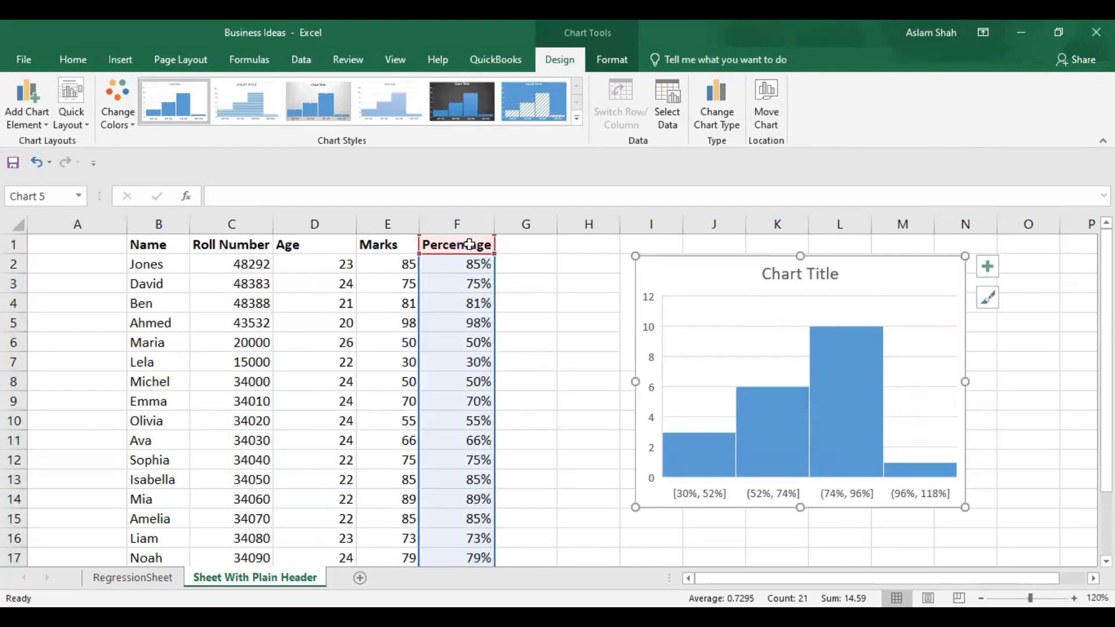
left_click_drag(634, 382, 580, 382)
Step: Add data labels to the histogram bars
left_click(836, 499)
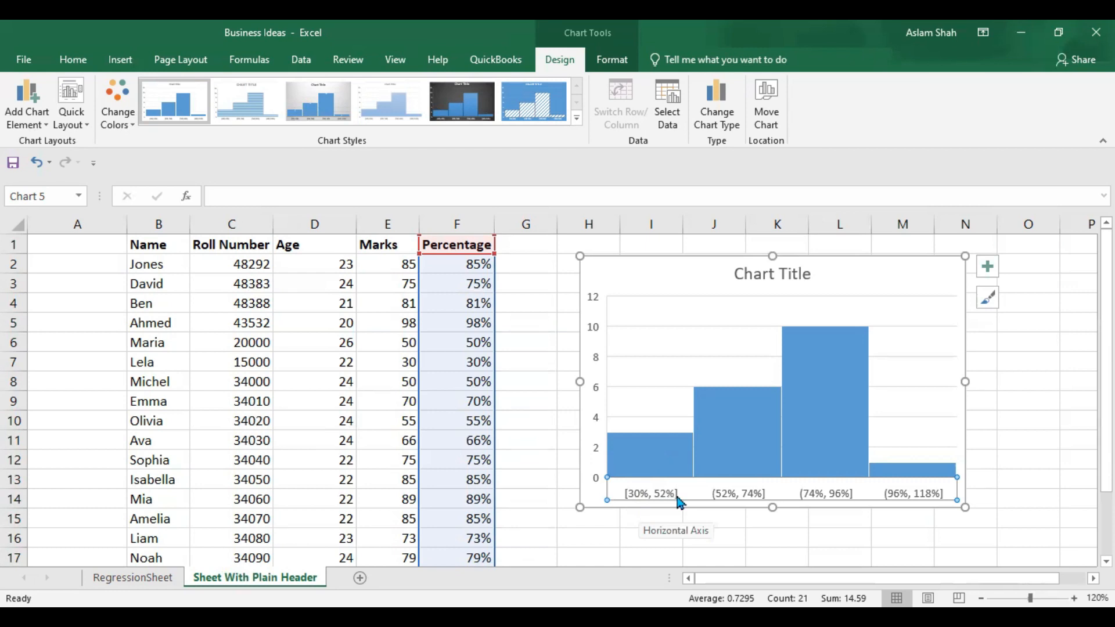
left_click(992, 269)
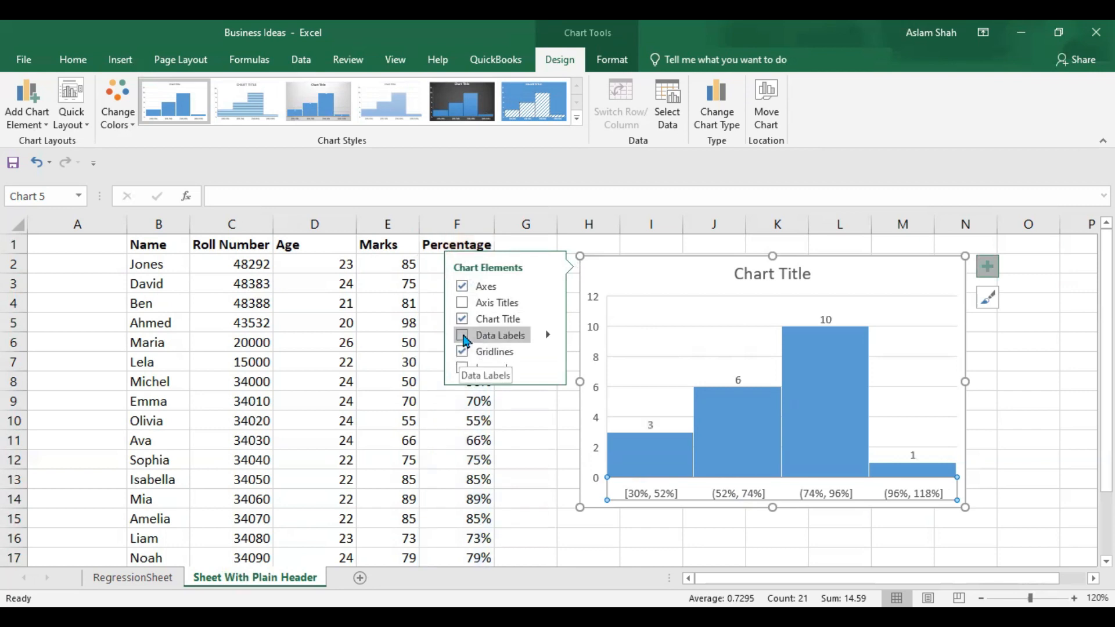
left_click(463, 336)
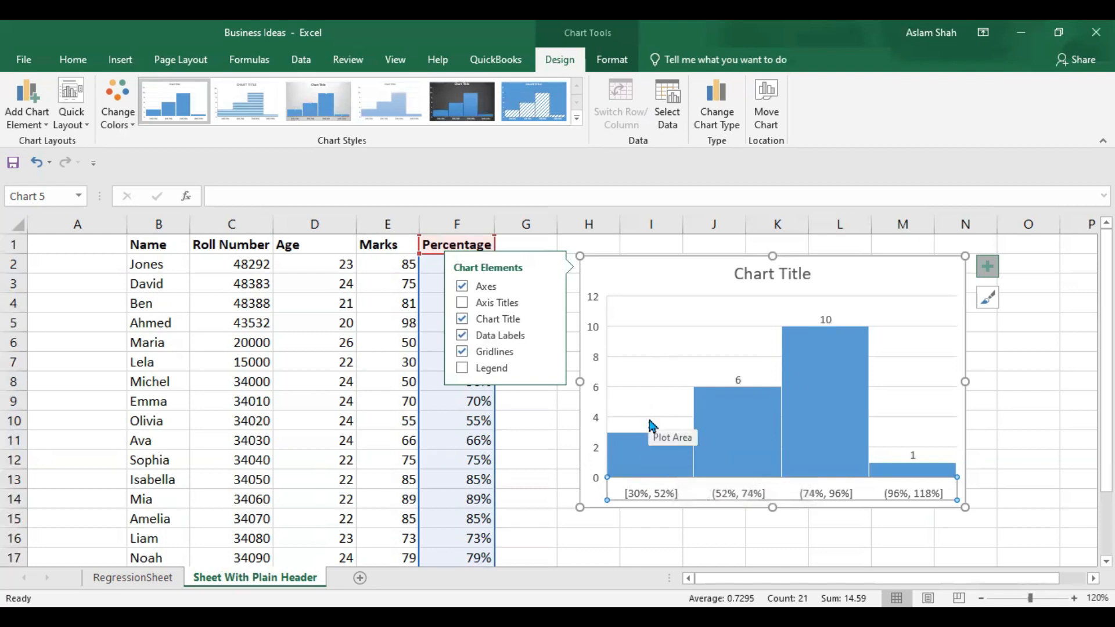
mouse_move(652, 426)
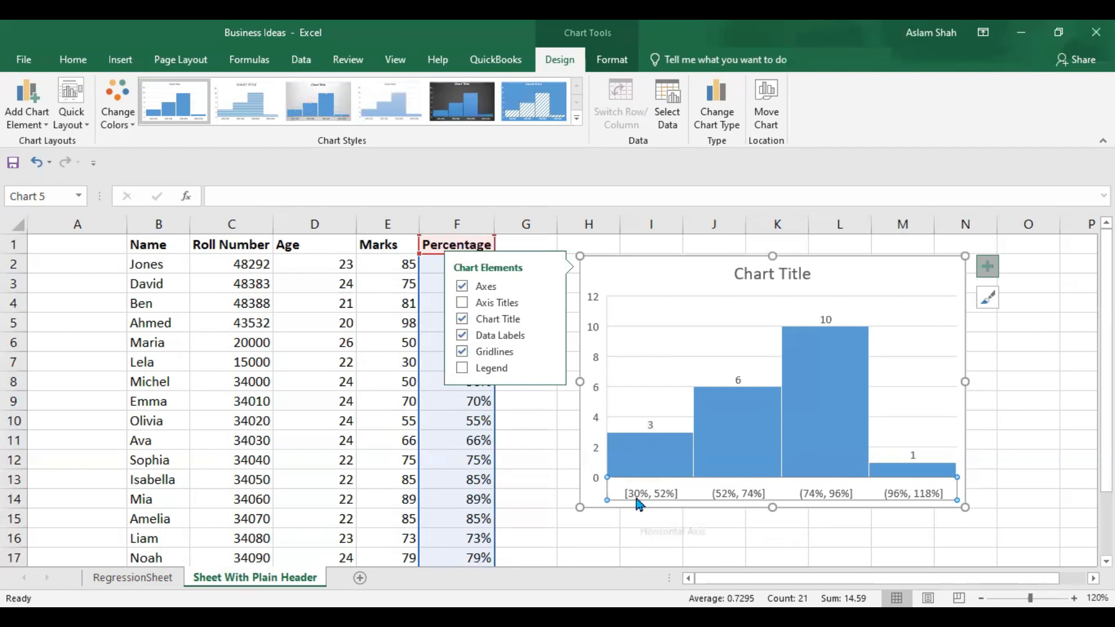
Step: Format the histogram's horizontal axis to use a fixed number of bins, set to 6
double_click(779, 498)
scroll(1008, 450, "down", 4)
scroll(1008, 451, "up", 4)
scroll(951, 453, "down", 3)
scroll(953, 451, "up", 3)
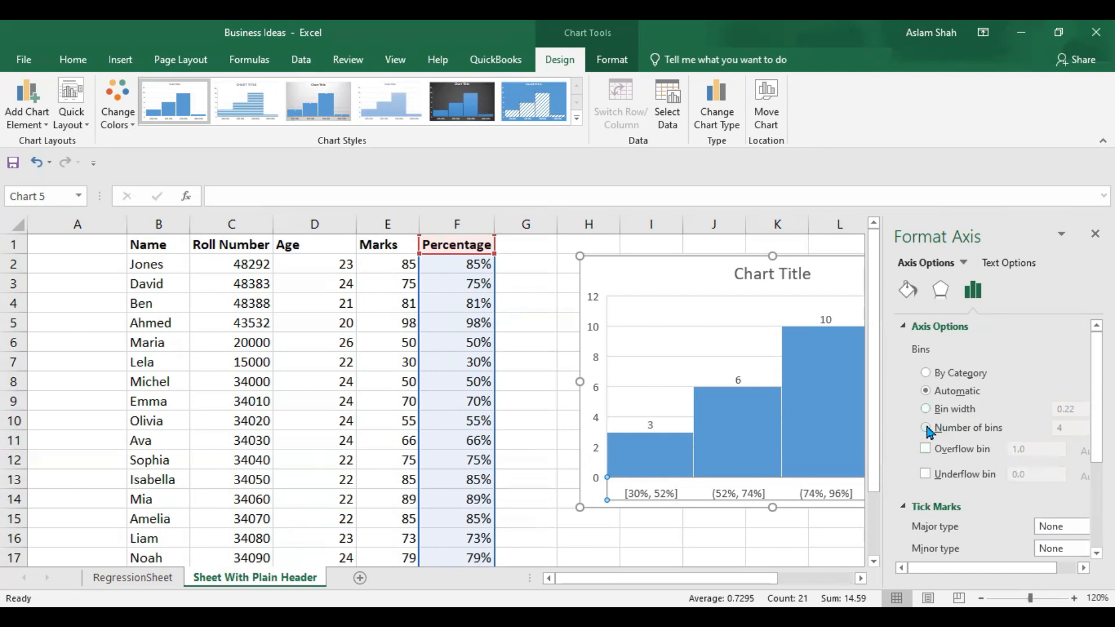
left_click(928, 430)
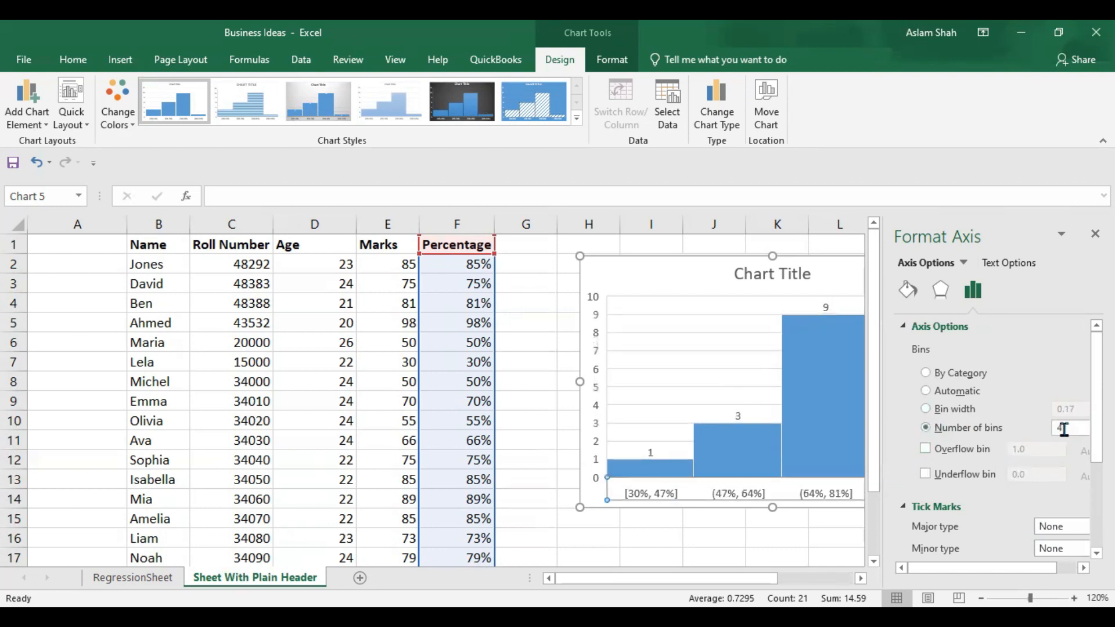
left_click(928, 410)
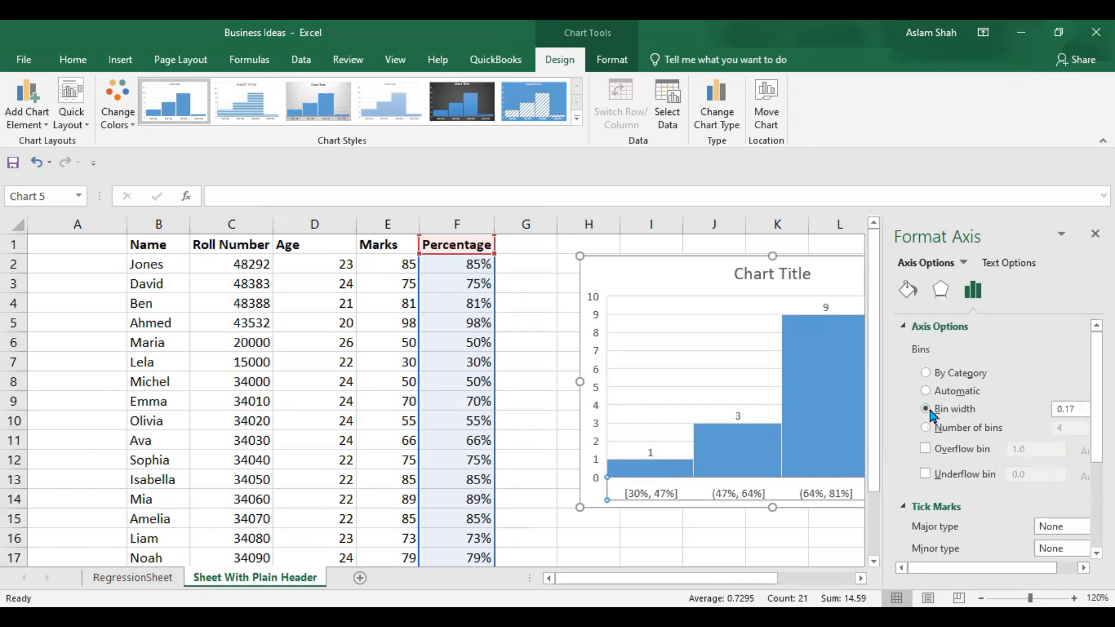
left_click(927, 429)
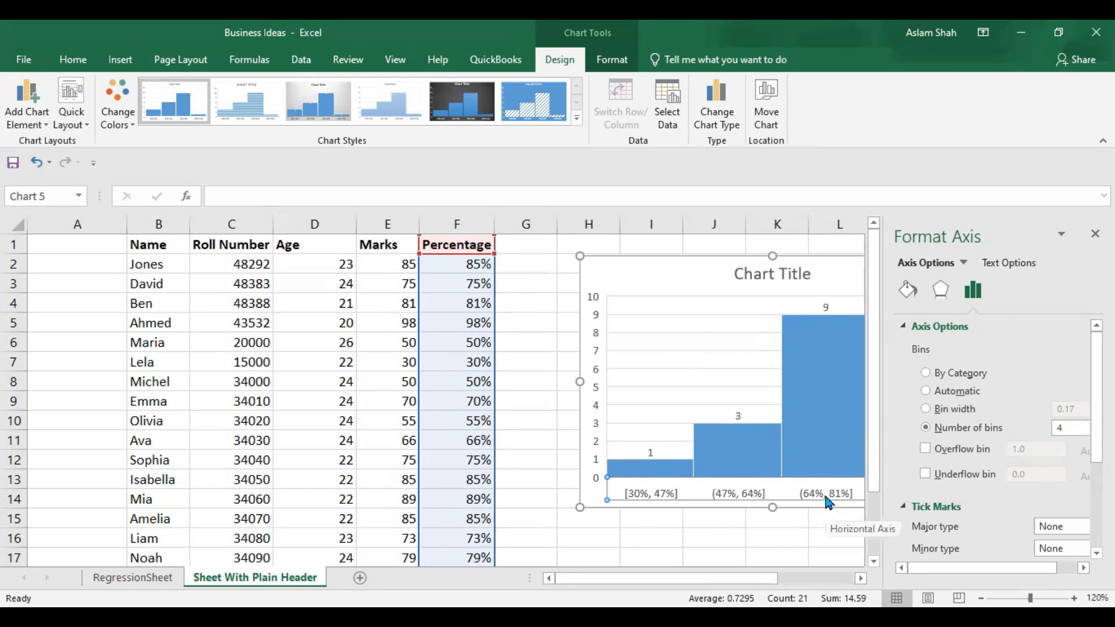
left_click(1071, 431)
left_click_drag(1074, 437, 1049, 437)
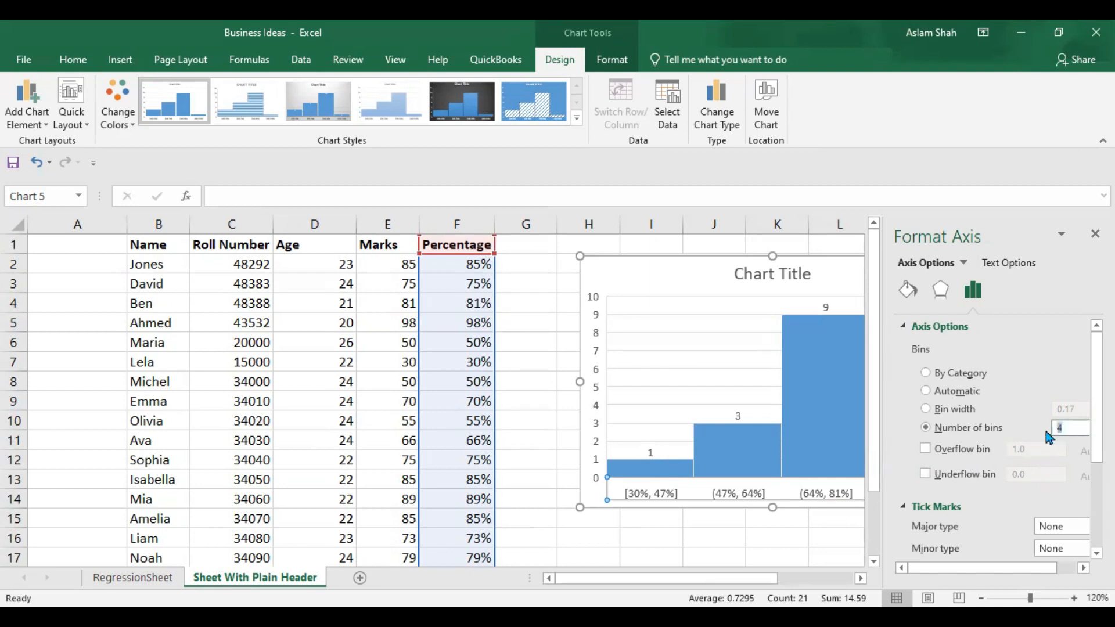
type("6")
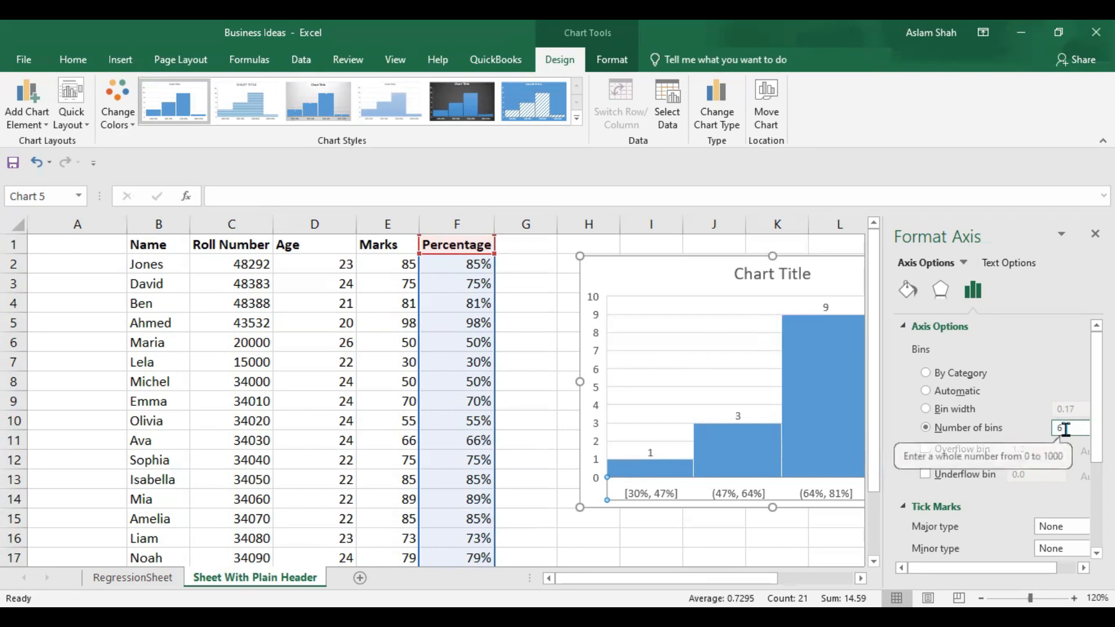
key("Return")
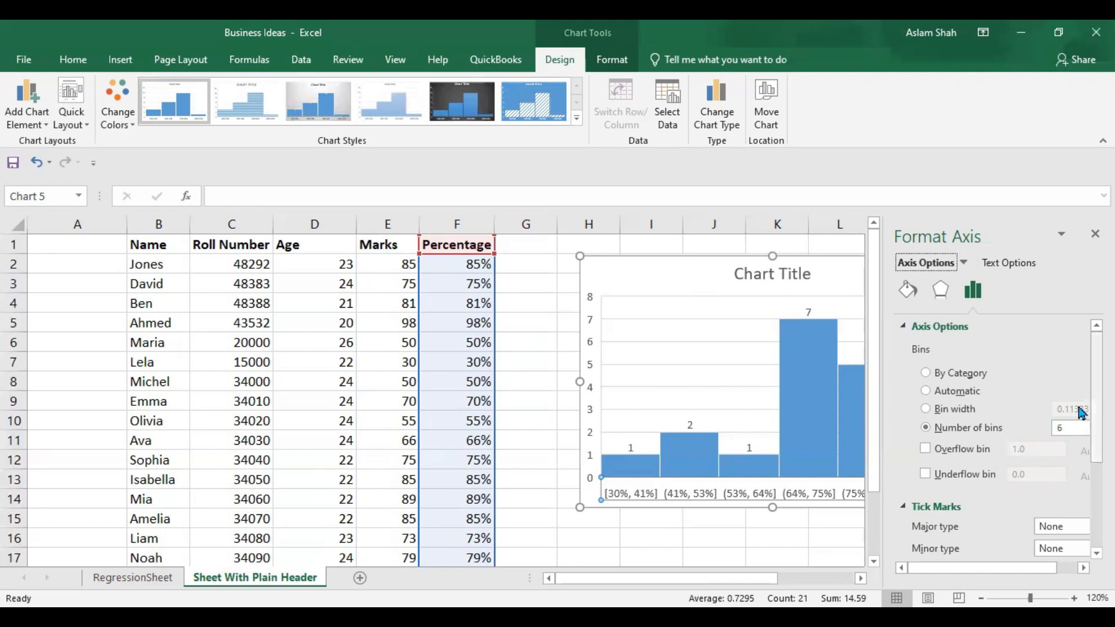
left_click(926, 409)
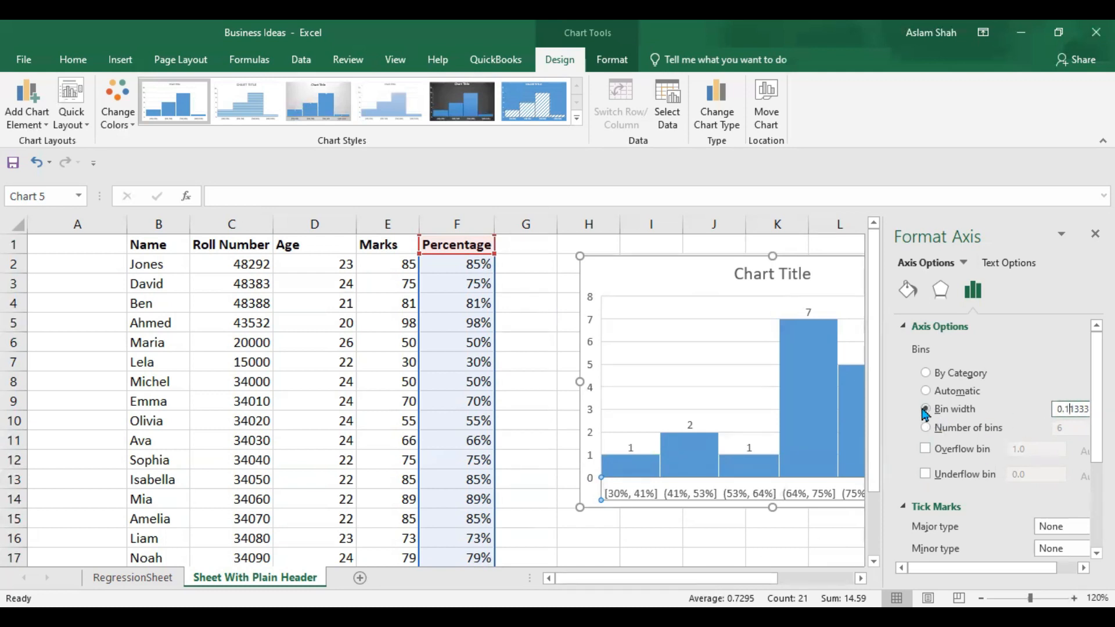
left_click(926, 429)
double_click(1062, 428)
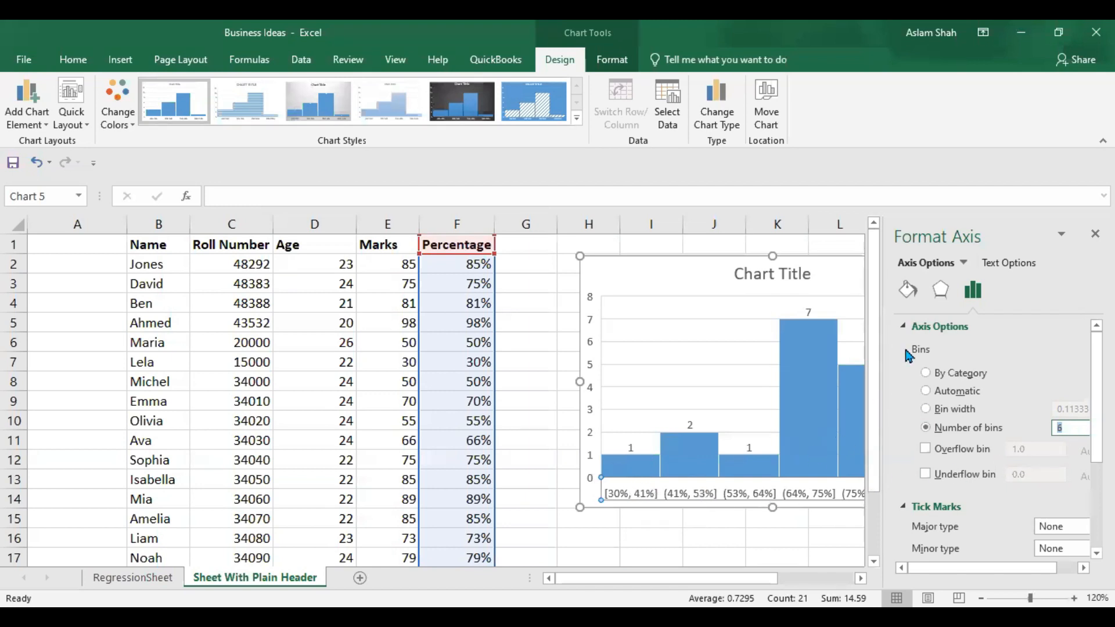
Step: Collapse the axis options, select the bar series and close the chart formatting pane
left_click(903, 326)
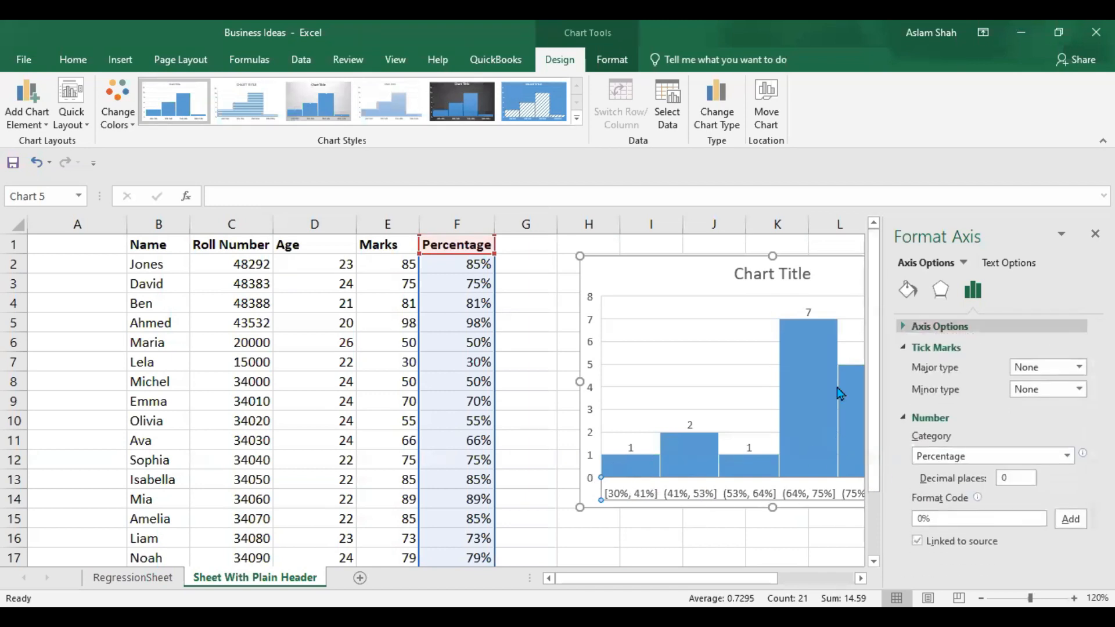
left_click(812, 418)
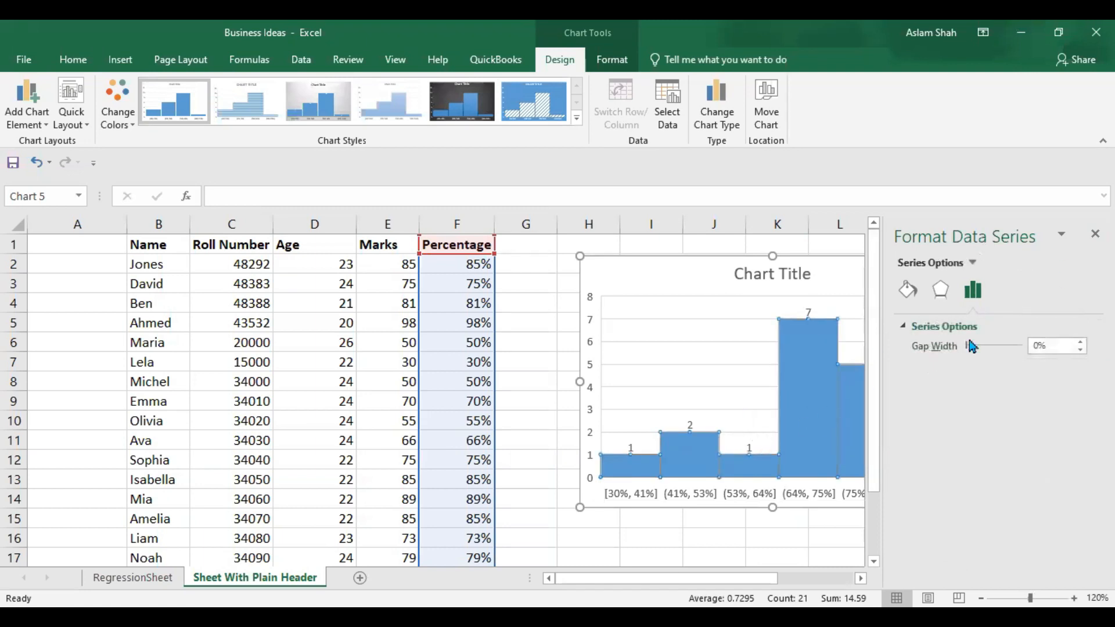
left_click(1096, 234)
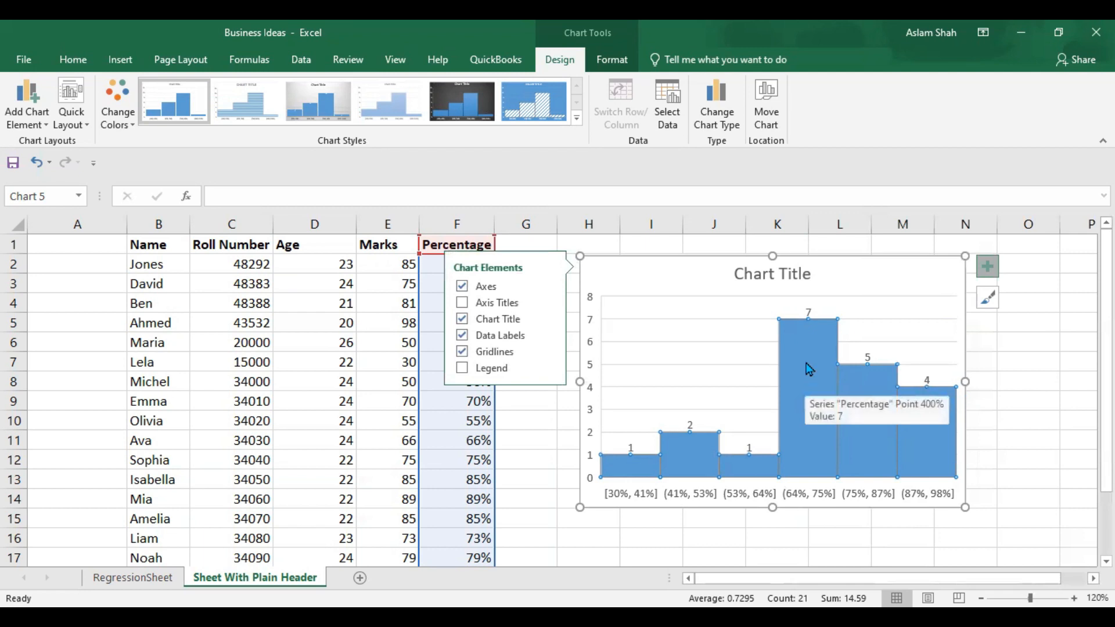
Step: Fill only the bar of the 64%–75% bin with a dark gold theme color, and deselect the chart
double_click(811, 381)
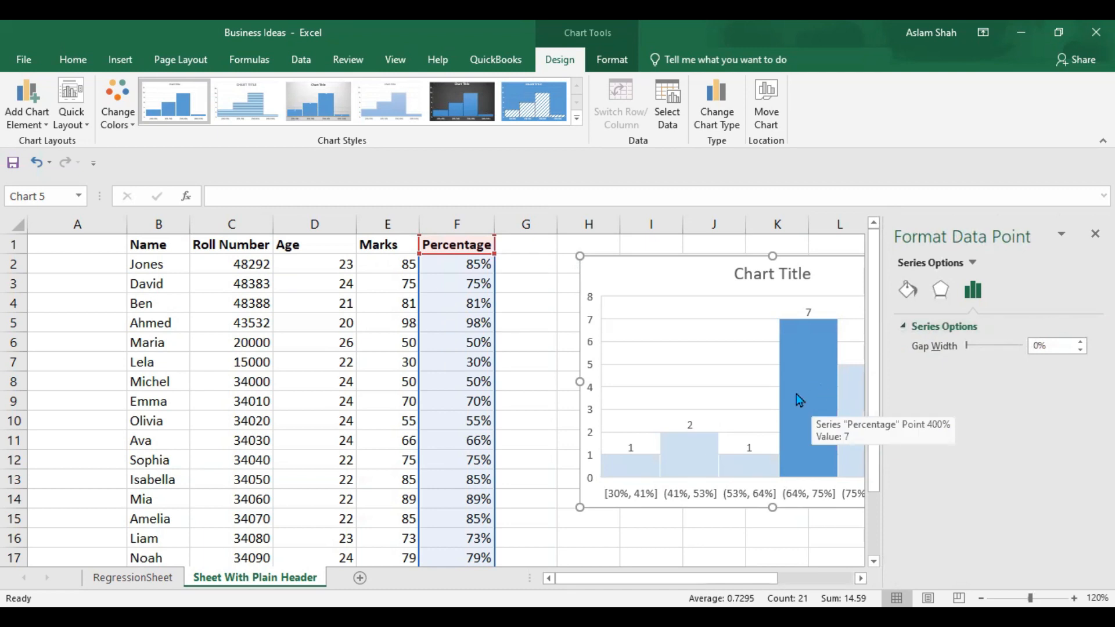
left_click(941, 293)
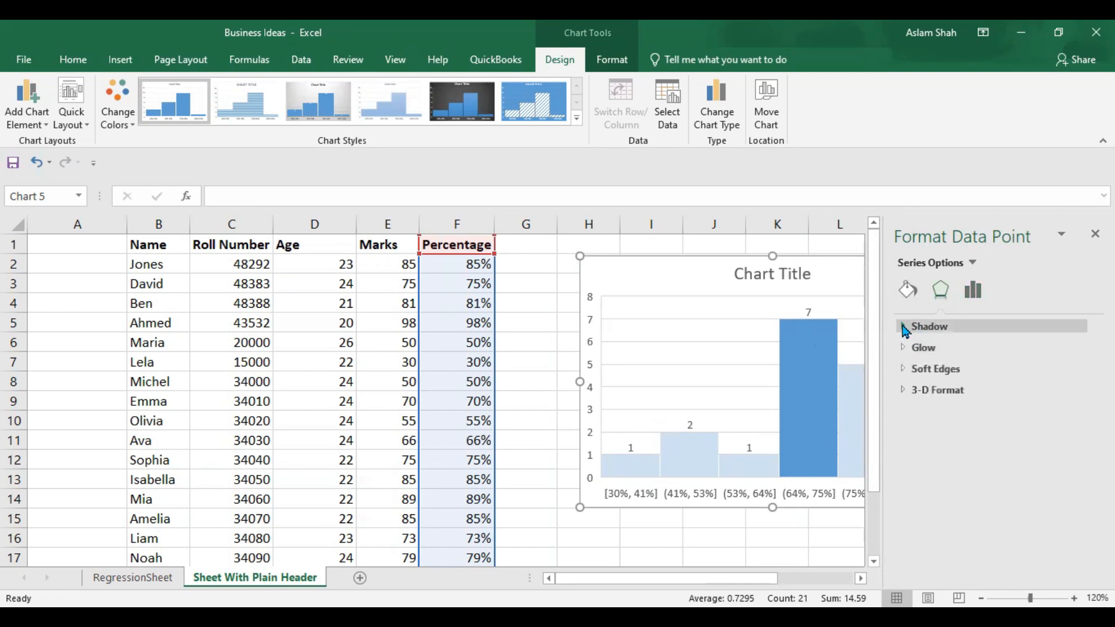
left_click(908, 290)
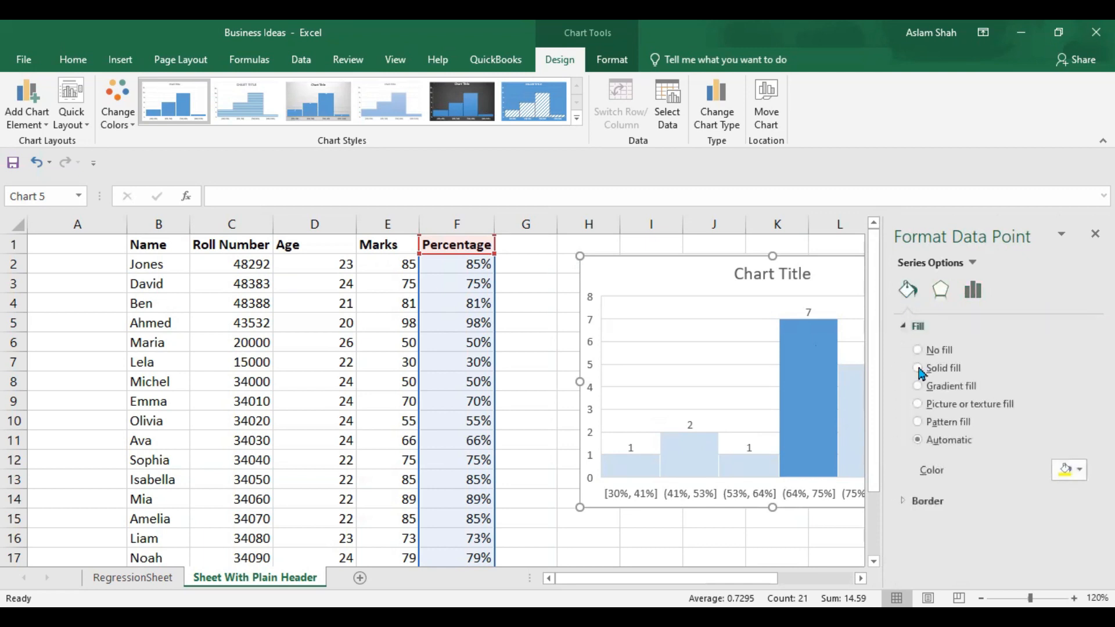
left_click(1066, 470)
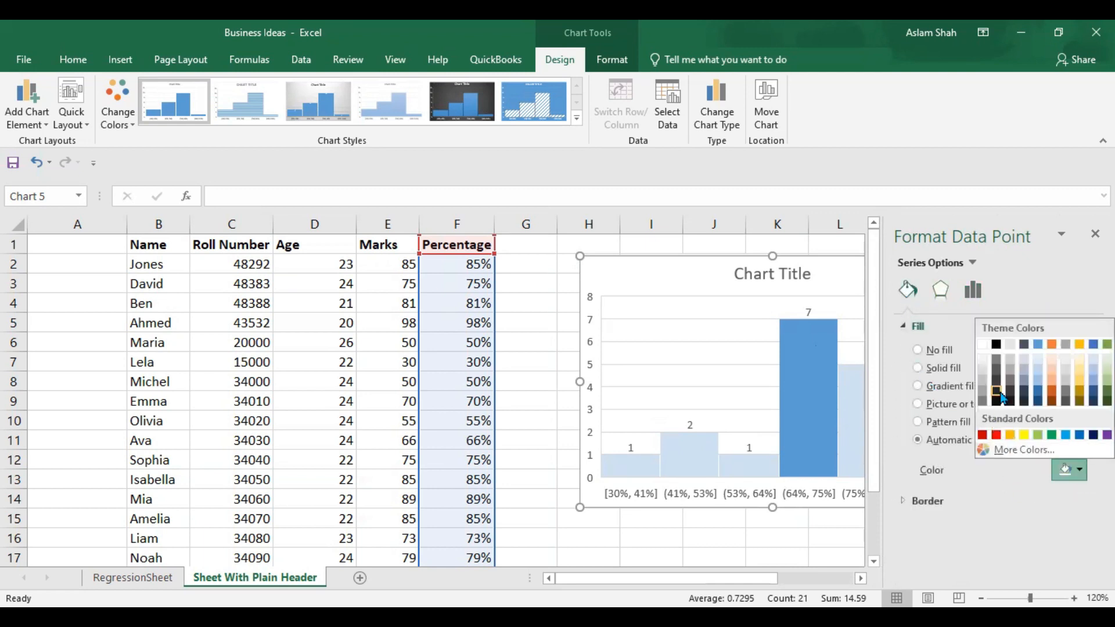
left_click(1081, 395)
left_click(874, 554)
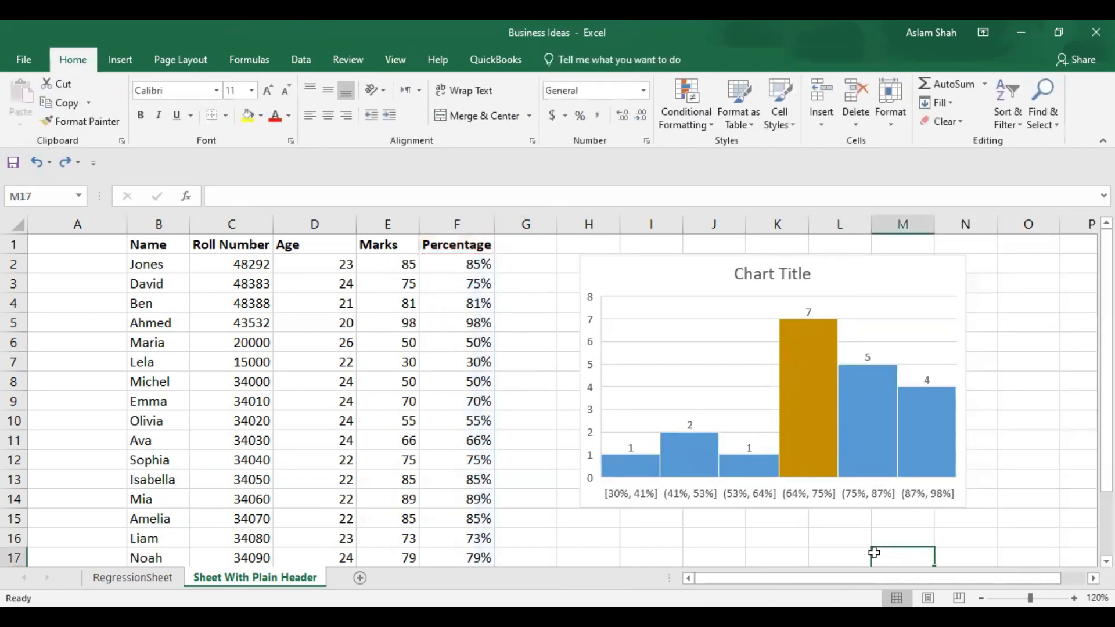
Step: Fill all bars of the histogram series with standard red, close the formatting pane and deselect the chart
mouse_move(922, 436)
left_click(923, 417)
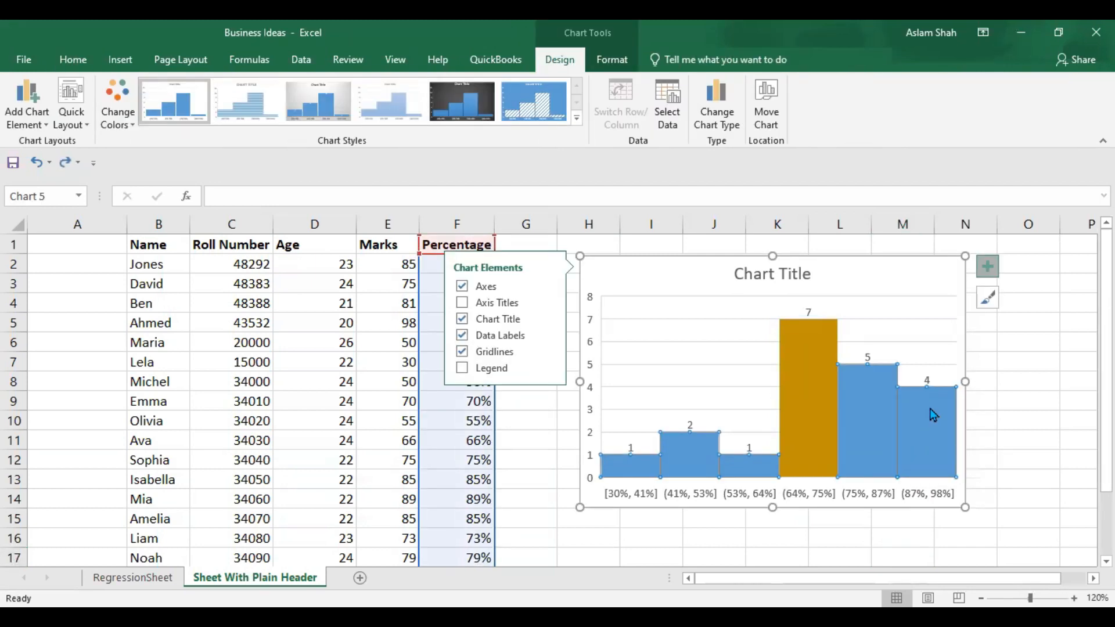
right_click(933, 415)
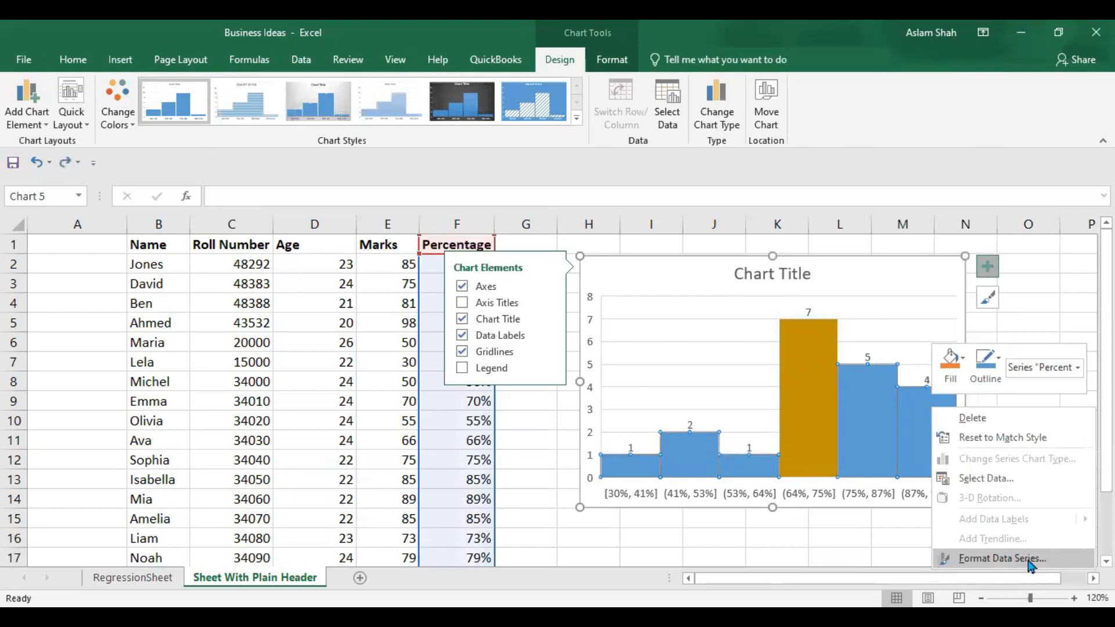
left_click(1028, 559)
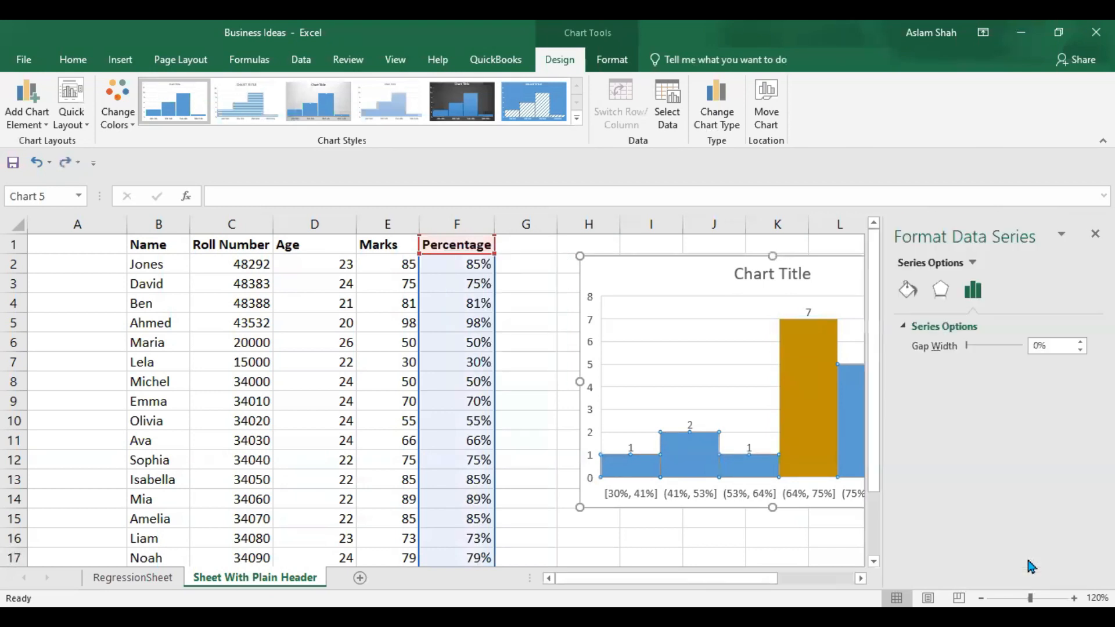
left_click(907, 290)
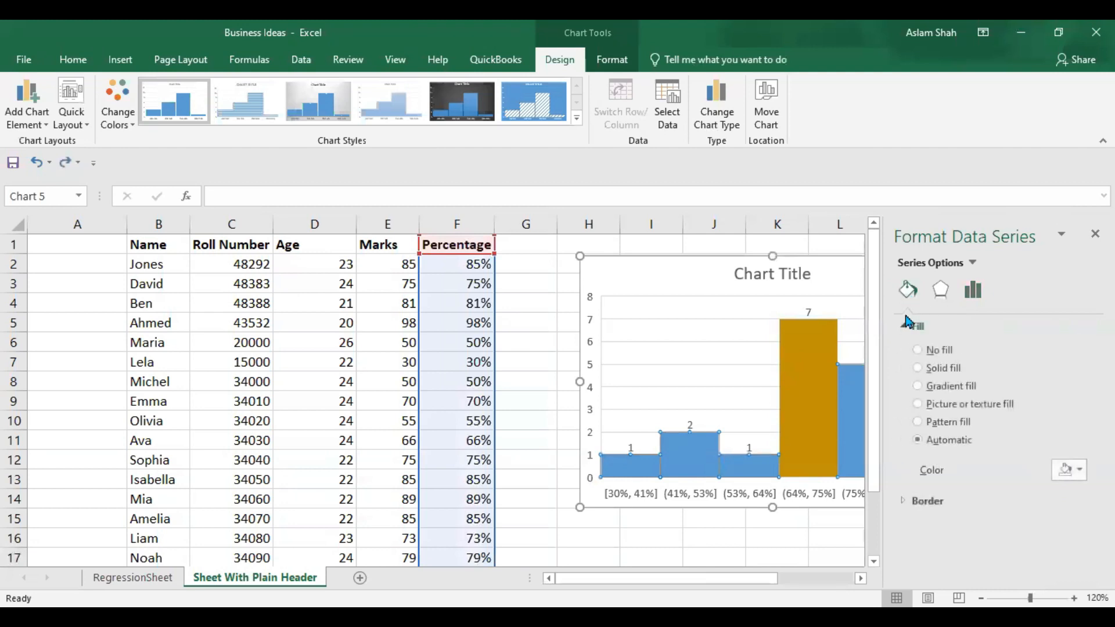
left_click(1080, 474)
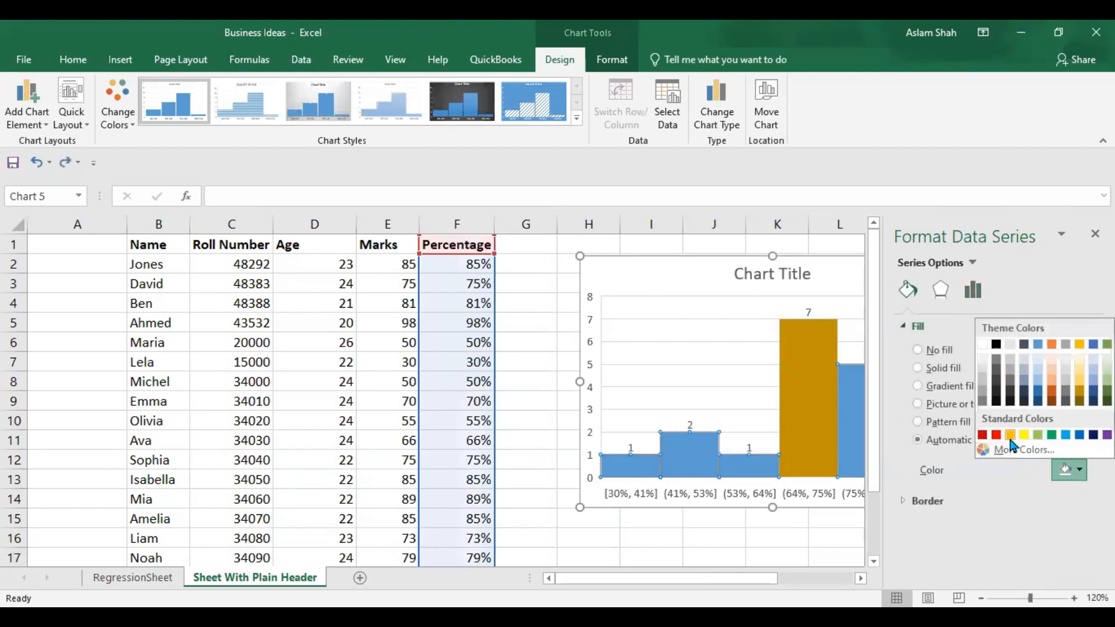
left_click(997, 436)
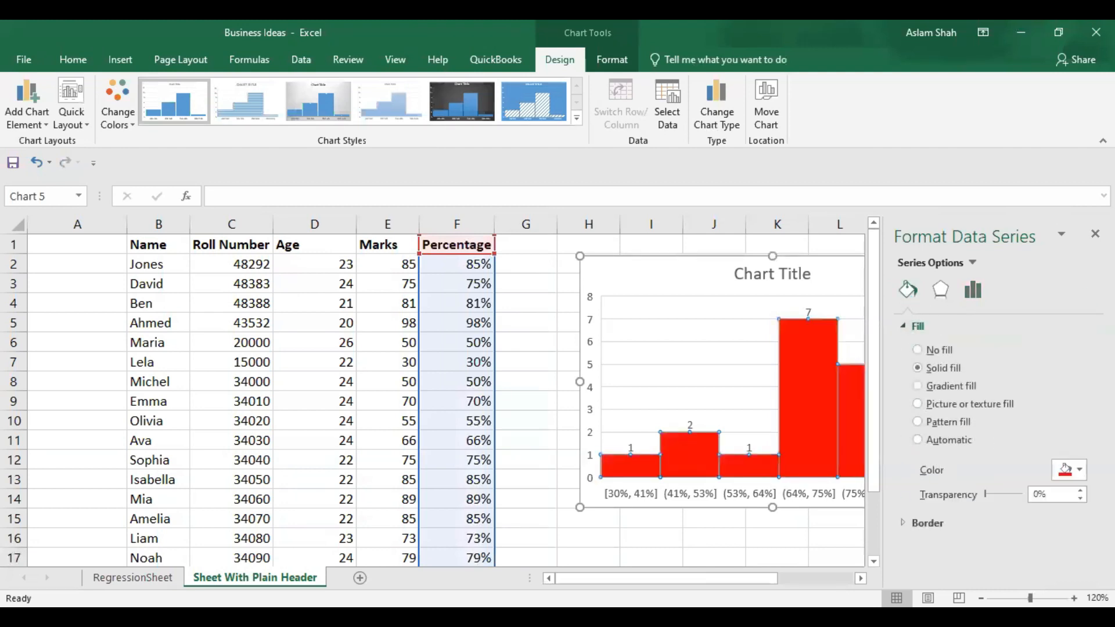
left_click(1095, 234)
left_click(988, 266)
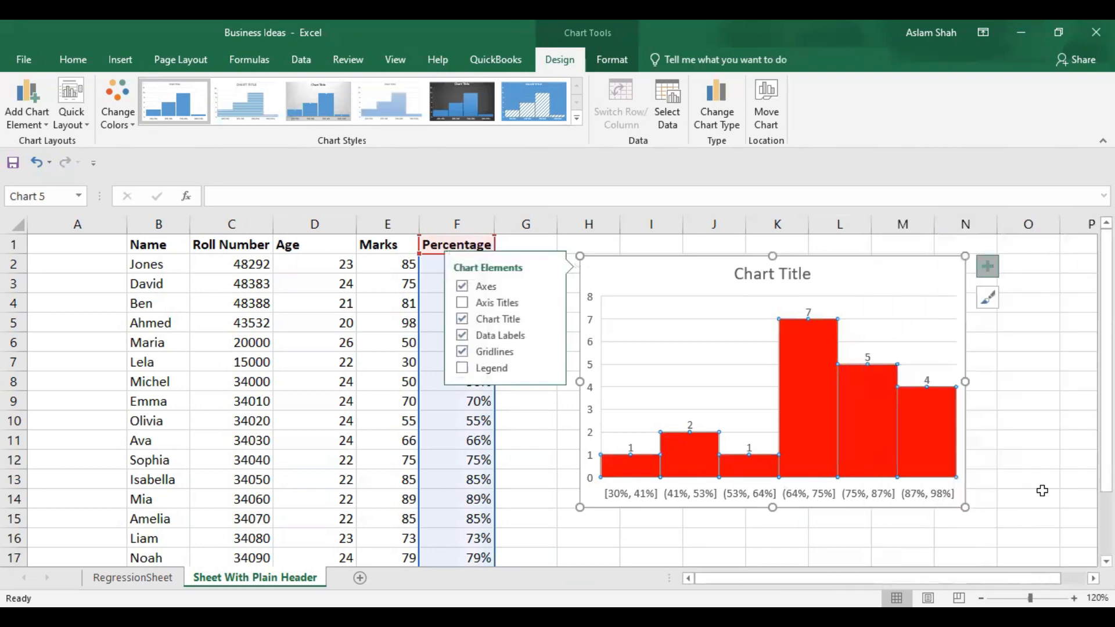
mouse_move(819, 435)
left_click(620, 312)
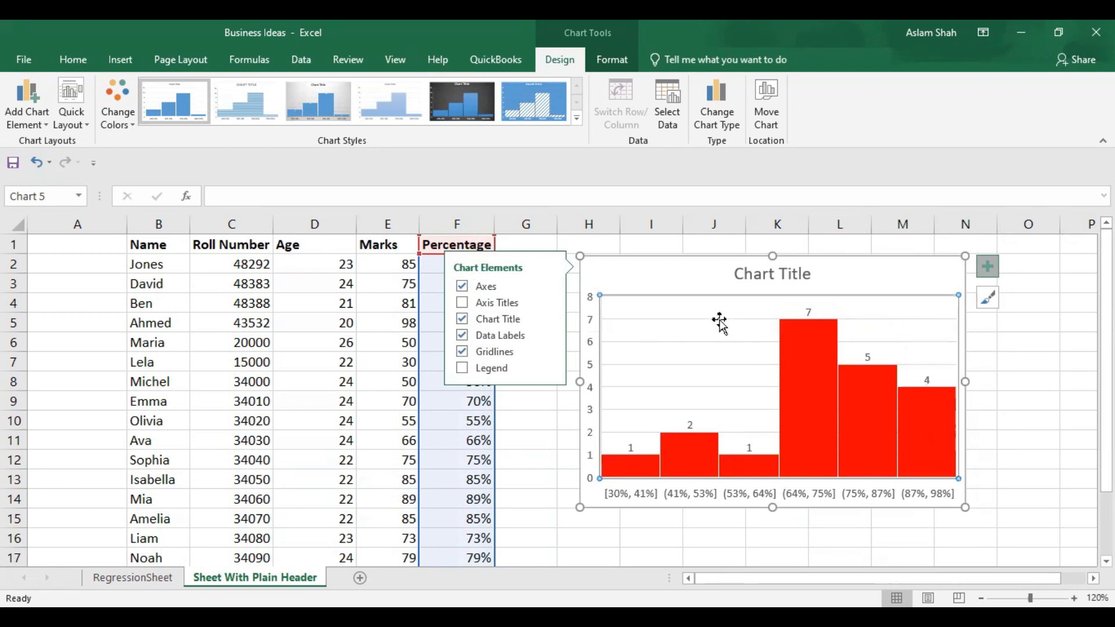
left_click(1036, 361)
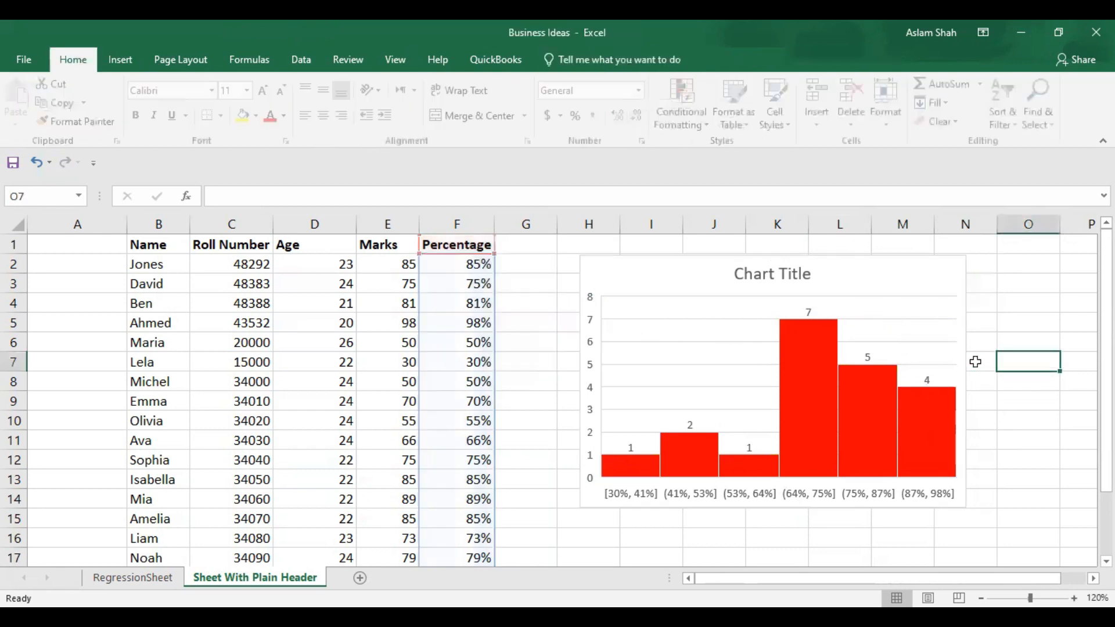
Step: Fill the histogram's plot area with the standard light blue color, deselect the chart and close the formatting pane
left_click(646, 317)
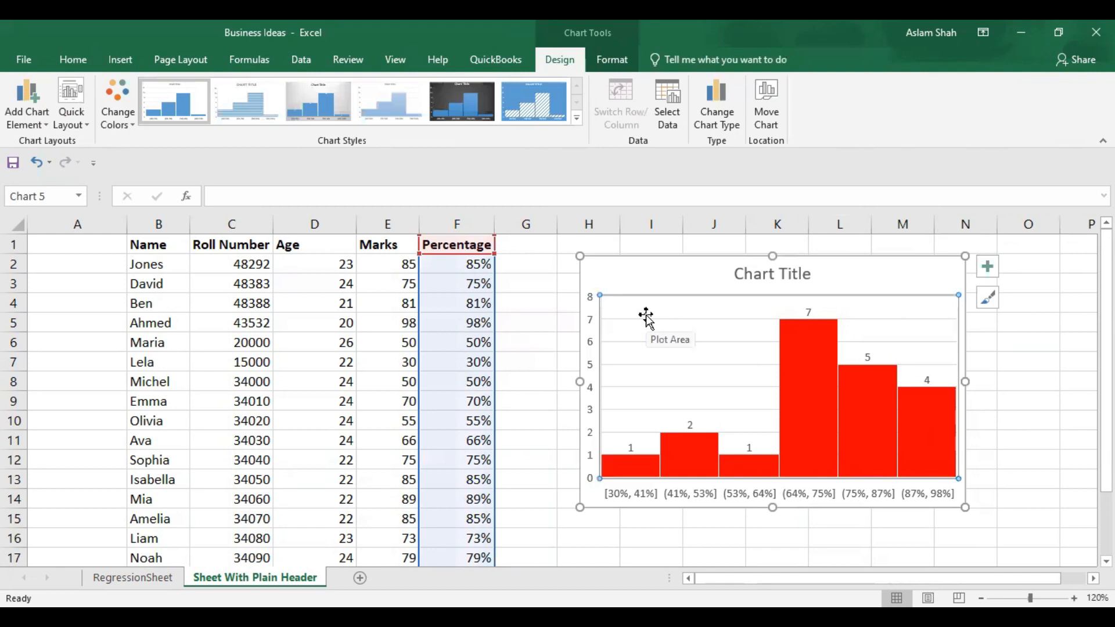
double_click(645, 317)
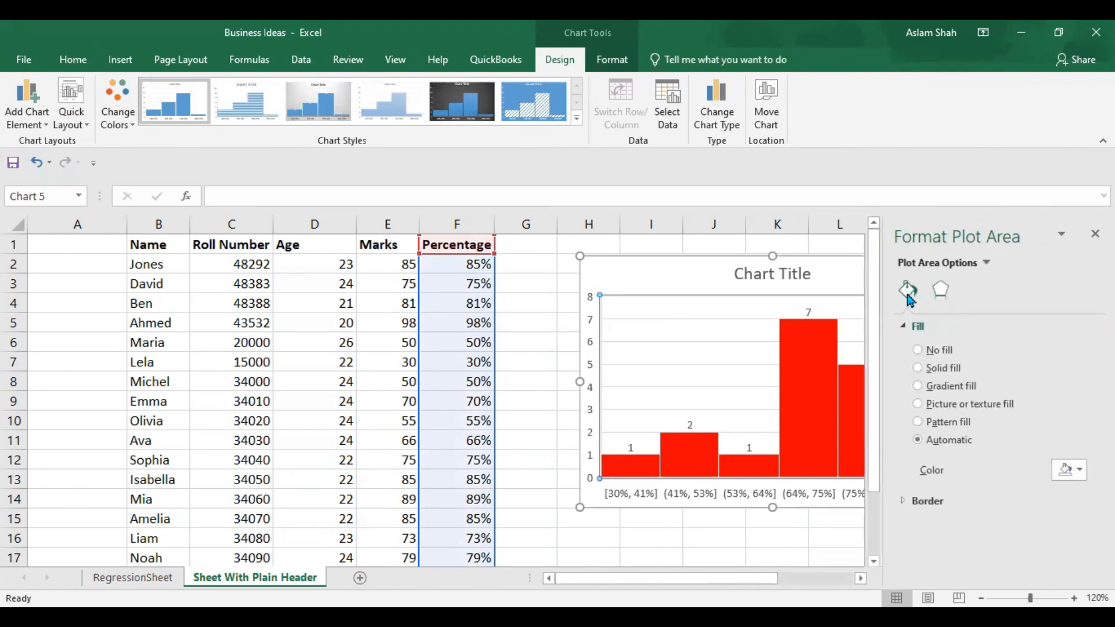
left_click(1072, 471)
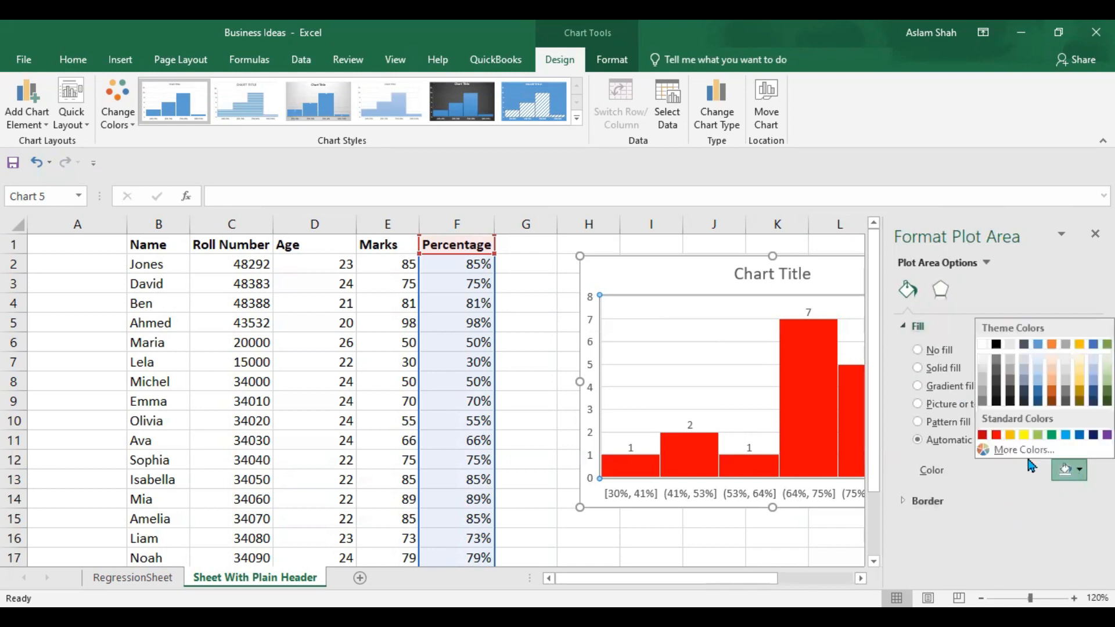
left_click(1067, 435)
left_click(546, 460)
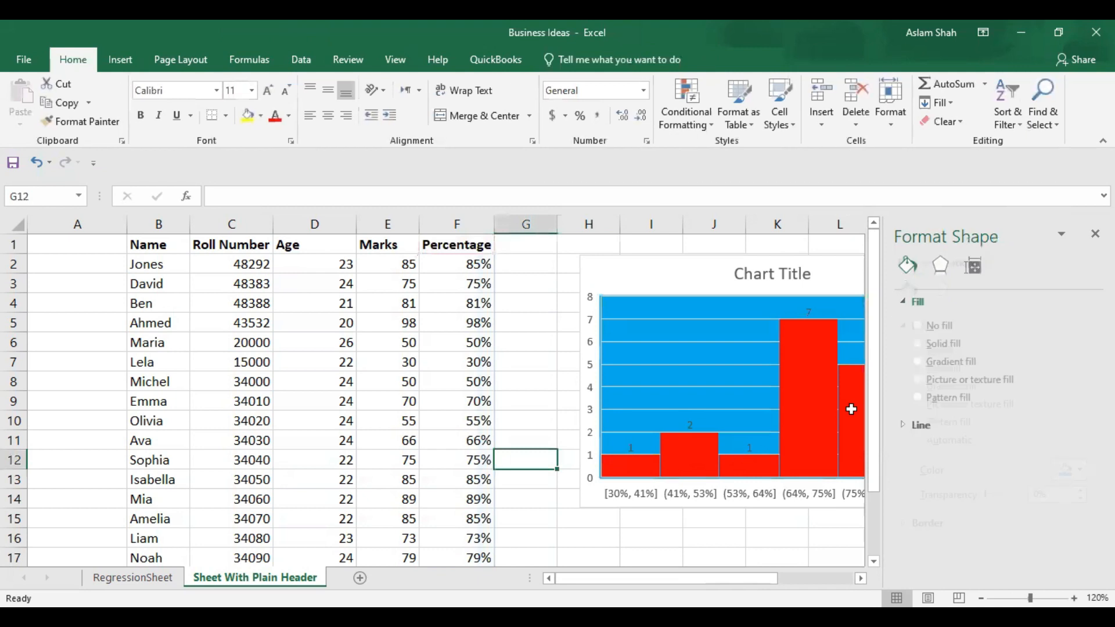
left_click(1096, 234)
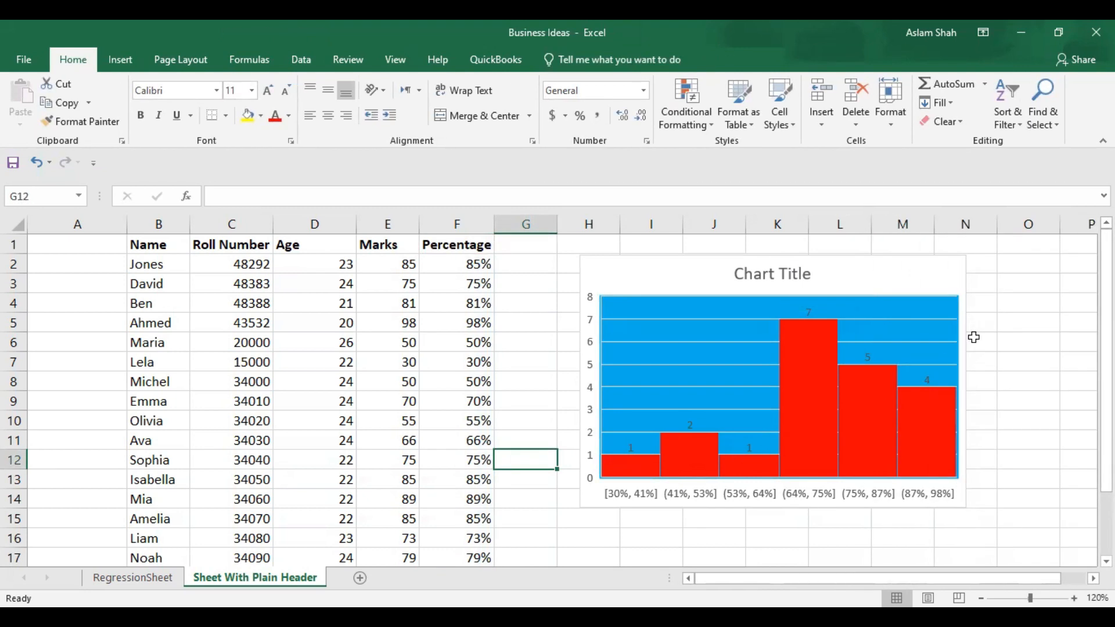
Step: Replace the placeholder chart title with "My histogram"
left_click(771, 278)
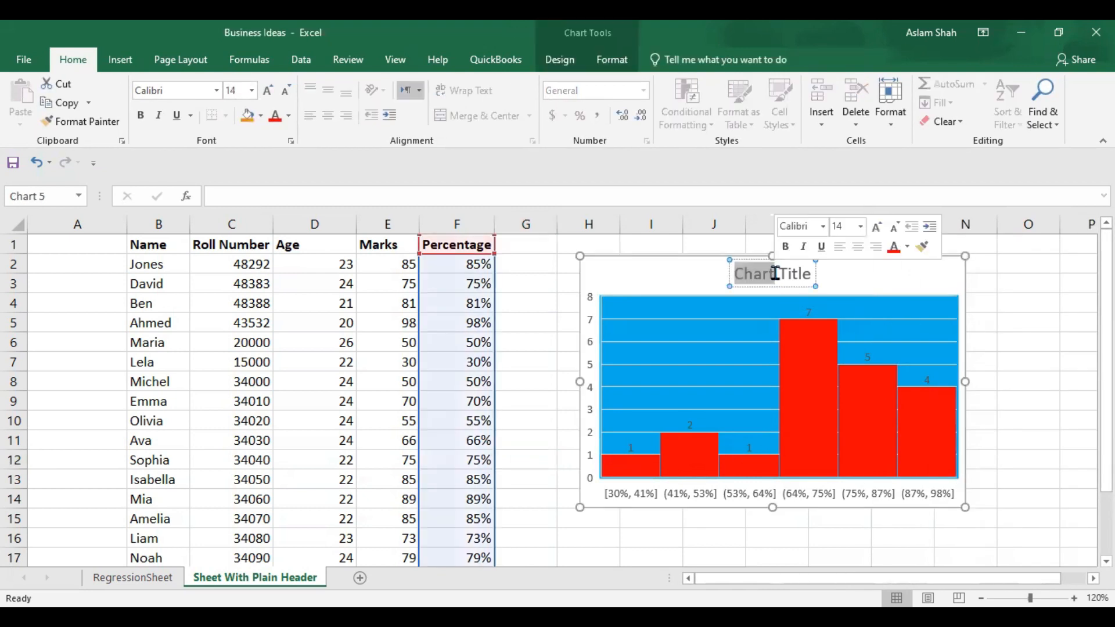
triple_click(776, 273)
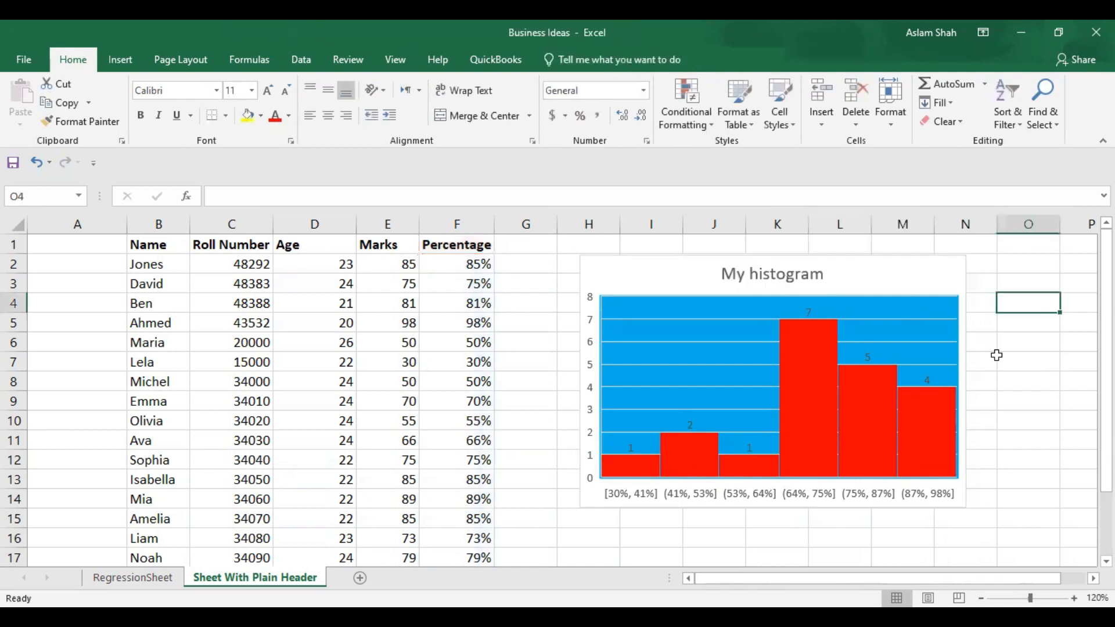
Step: Change the whole chart title to "Write your own name" and deselect the chart
double_click(766, 282)
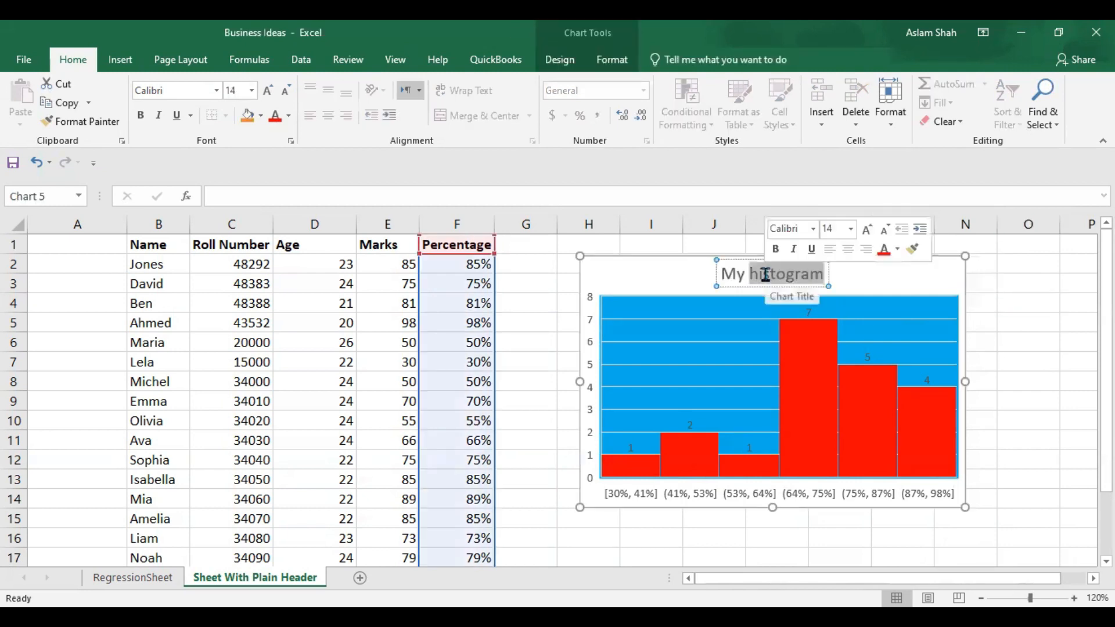
triple_click(766, 275)
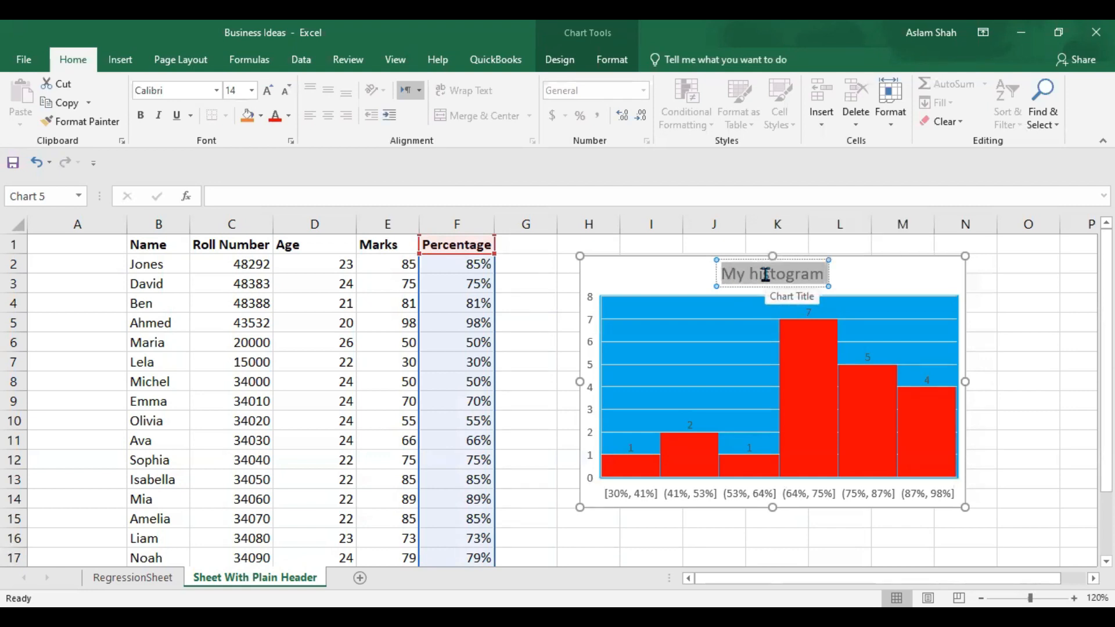
type("Wri")
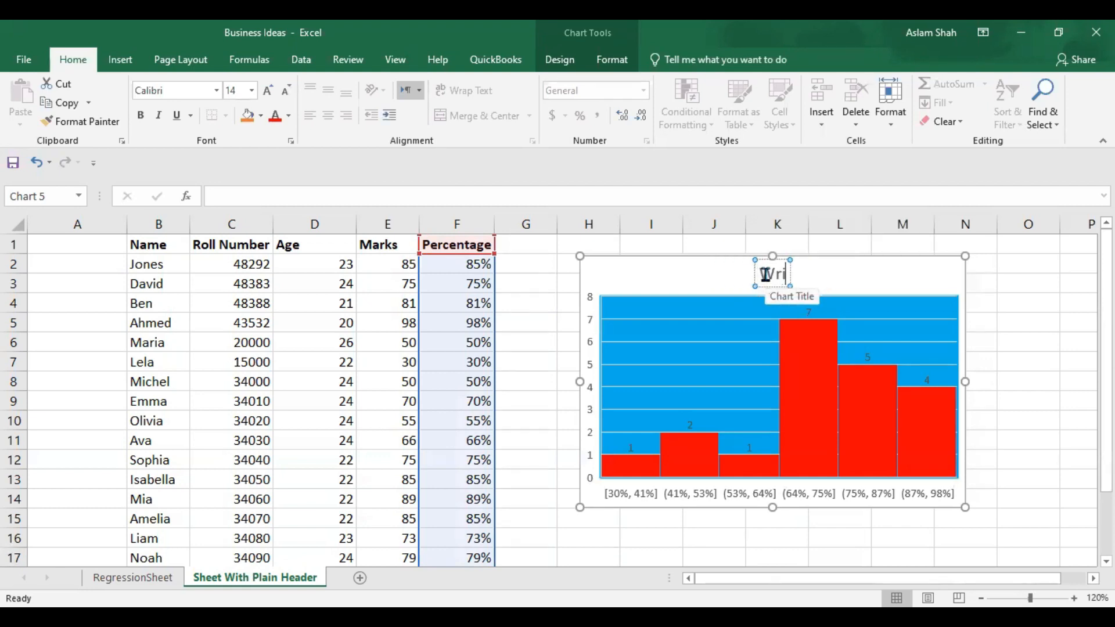
type("te your o")
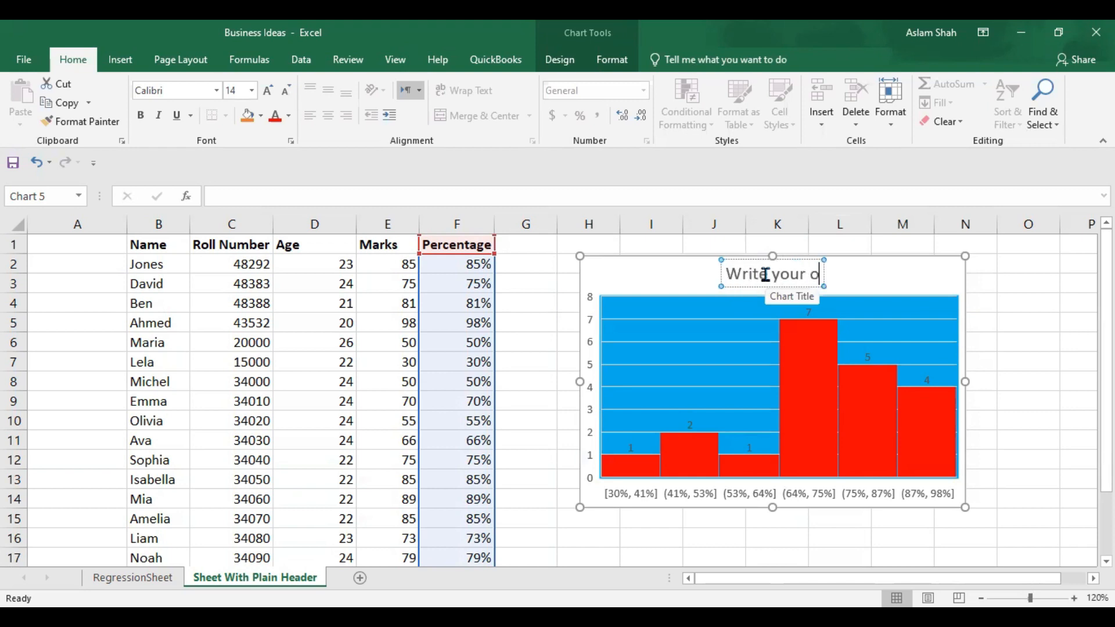
type("wn name")
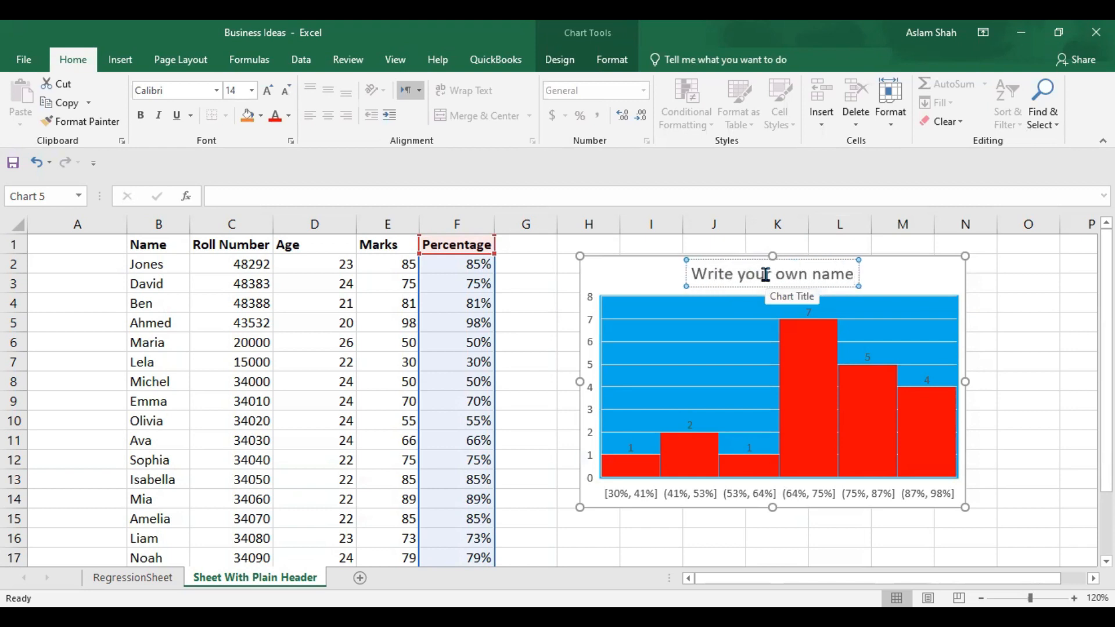
left_click(1013, 343)
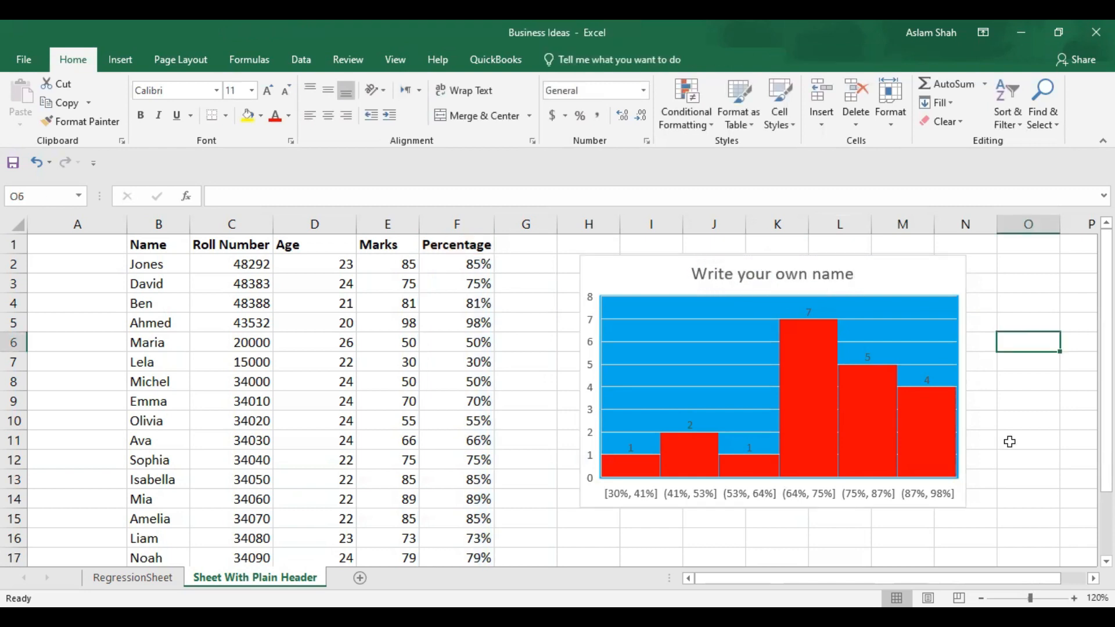